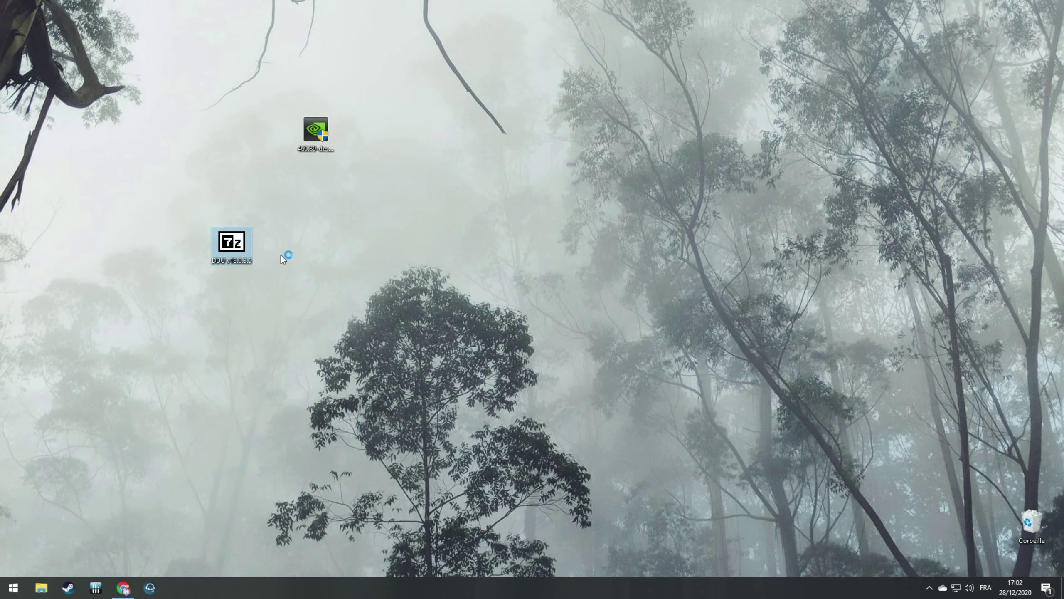
Extract the DDU v18.0.3.5 self-extracting archive to the desktop.
left_click_drag(476, 253, 403, 275)
left_click(412, 273)
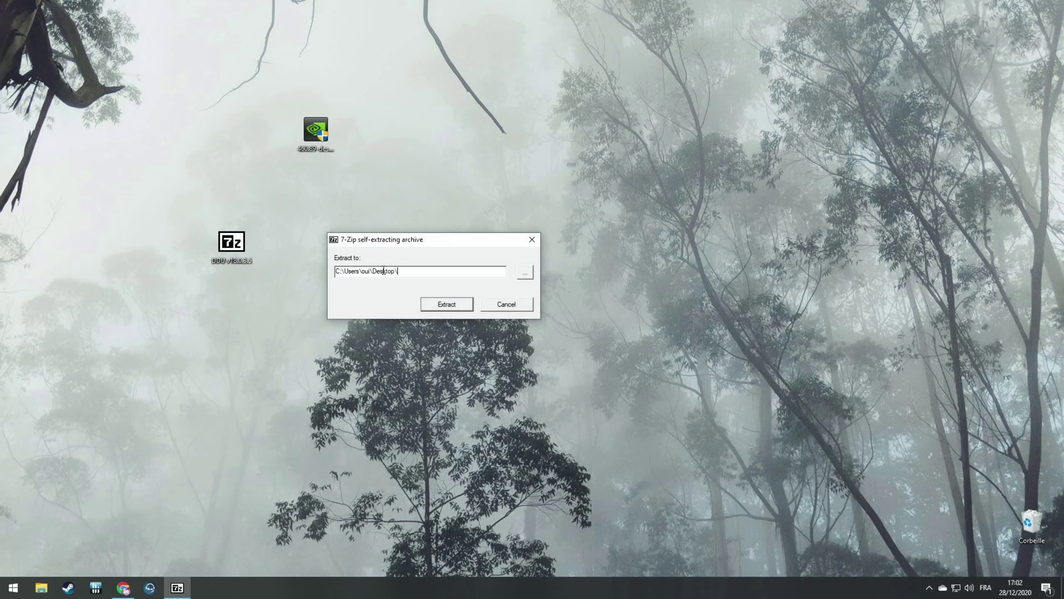
left_click(446, 304)
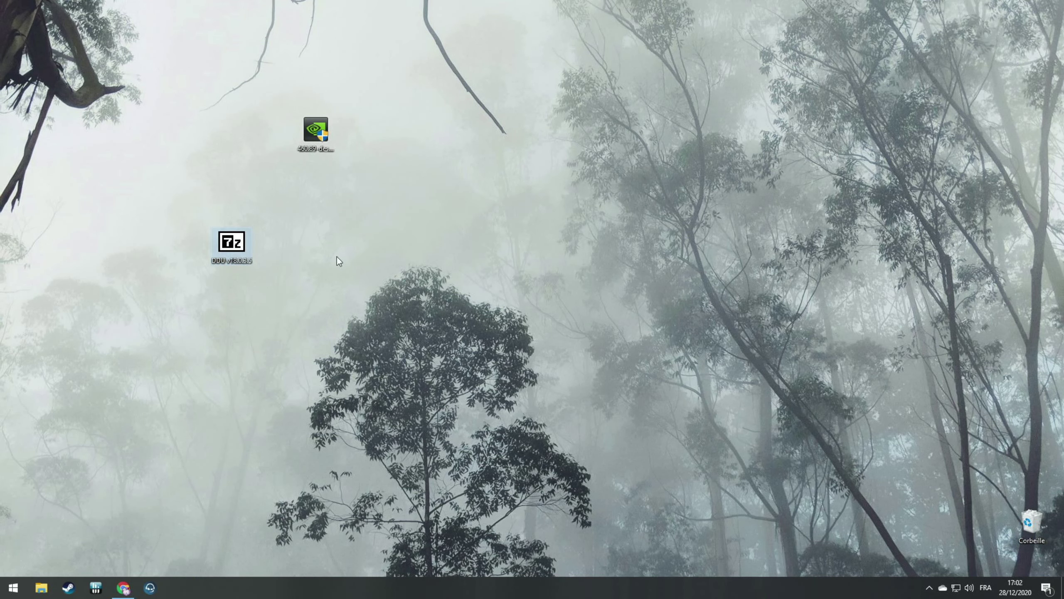
left_click_drag(19, 19, 305, 227)
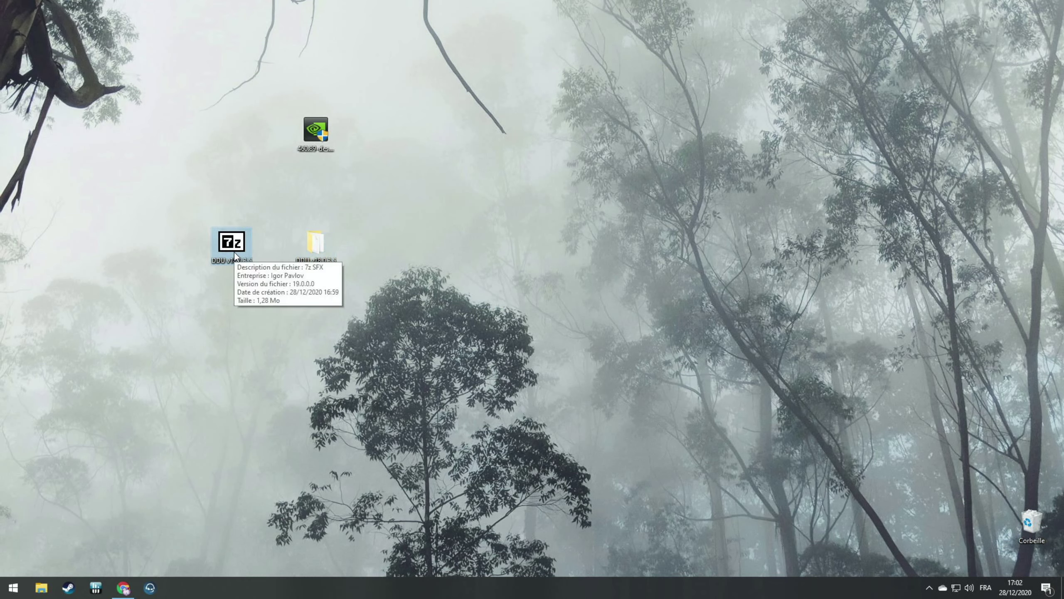
Permanently delete the DDU v18.0.3.5 archive and move the extracted folder closer to the NVIDIA driver installer on the desktop.
key("shift+Delete")
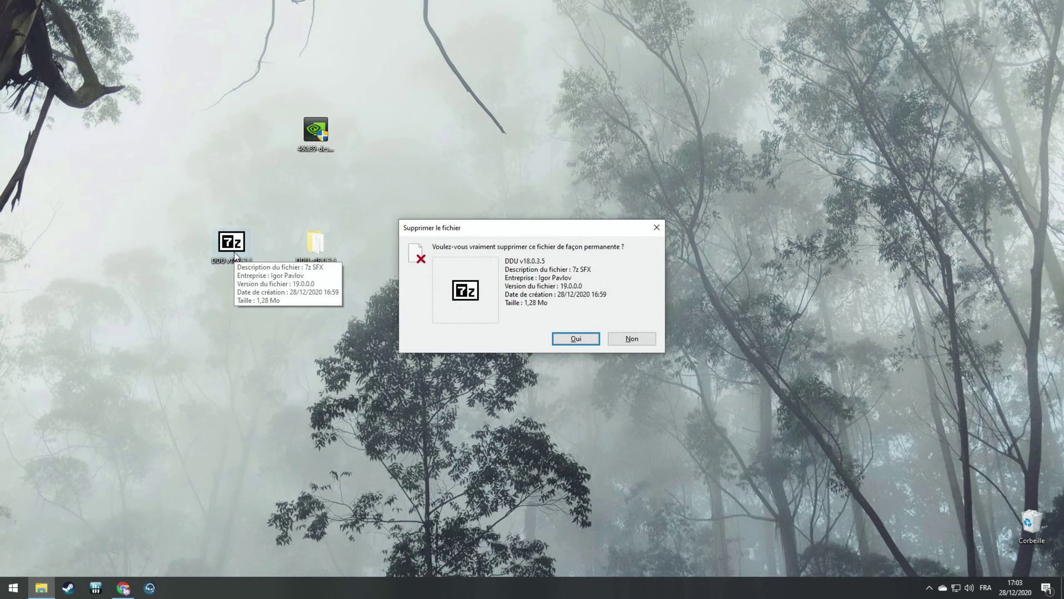
key("Return")
left_click_drag(316, 247, 232, 192)
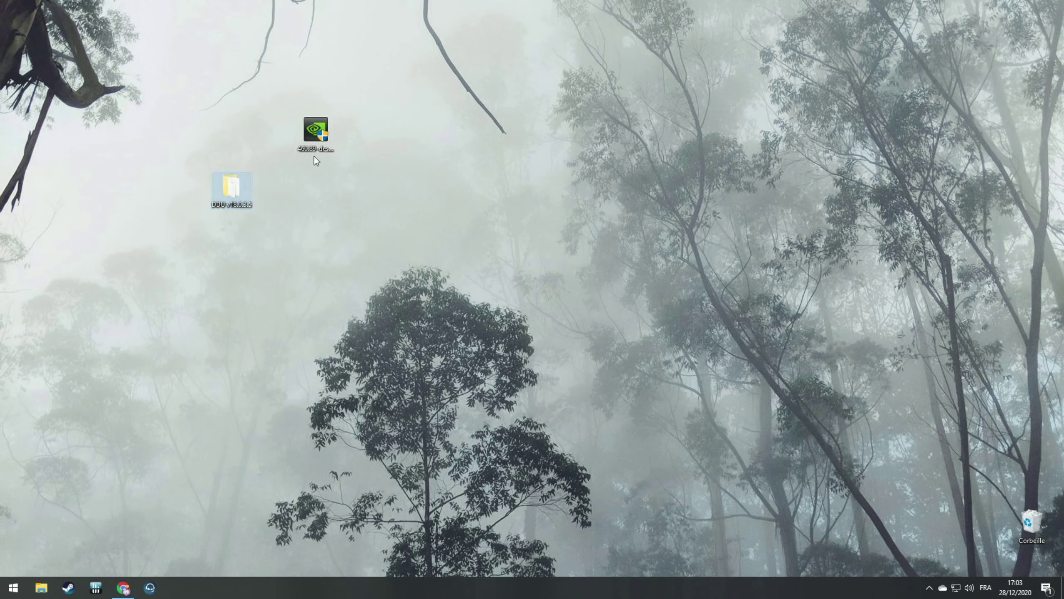
left_click(320, 226)
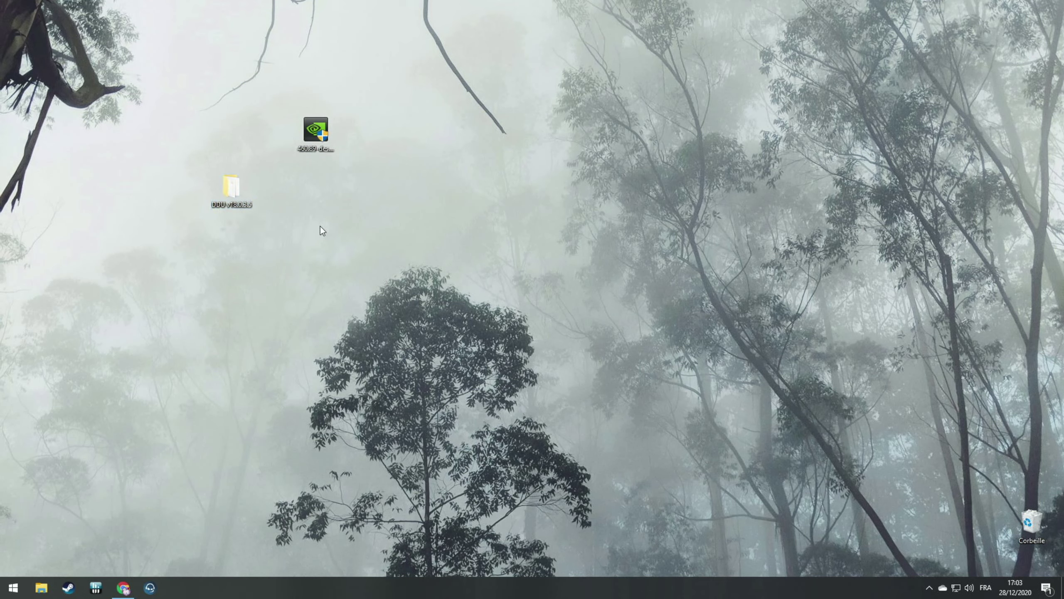
Launch Display Driver Uninstaller from the DDU v18.0.3.5 folder and minimize the folder window.
double_click(217, 187)
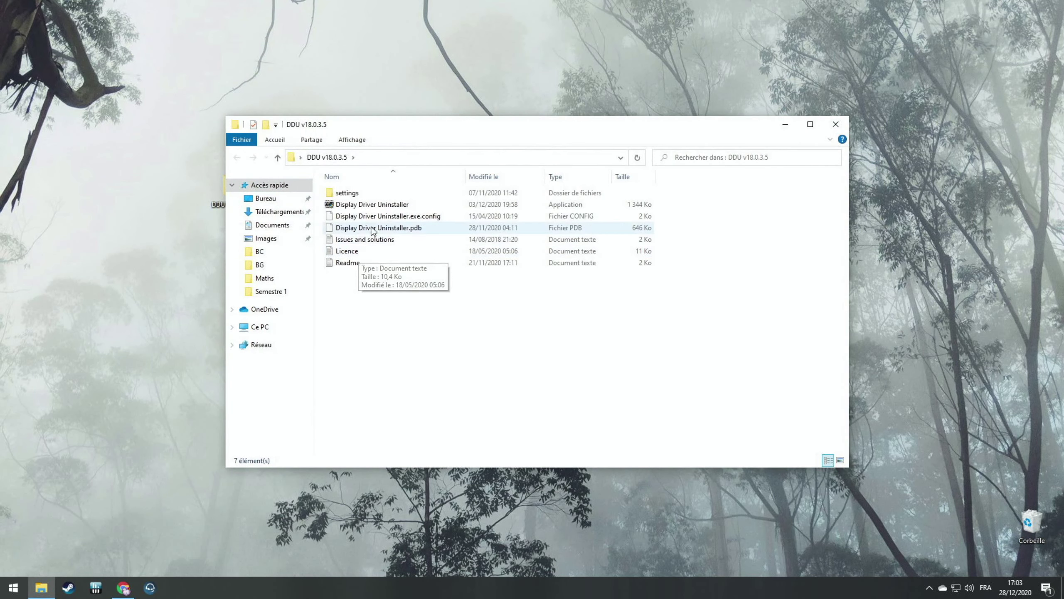
double_click(385, 205)
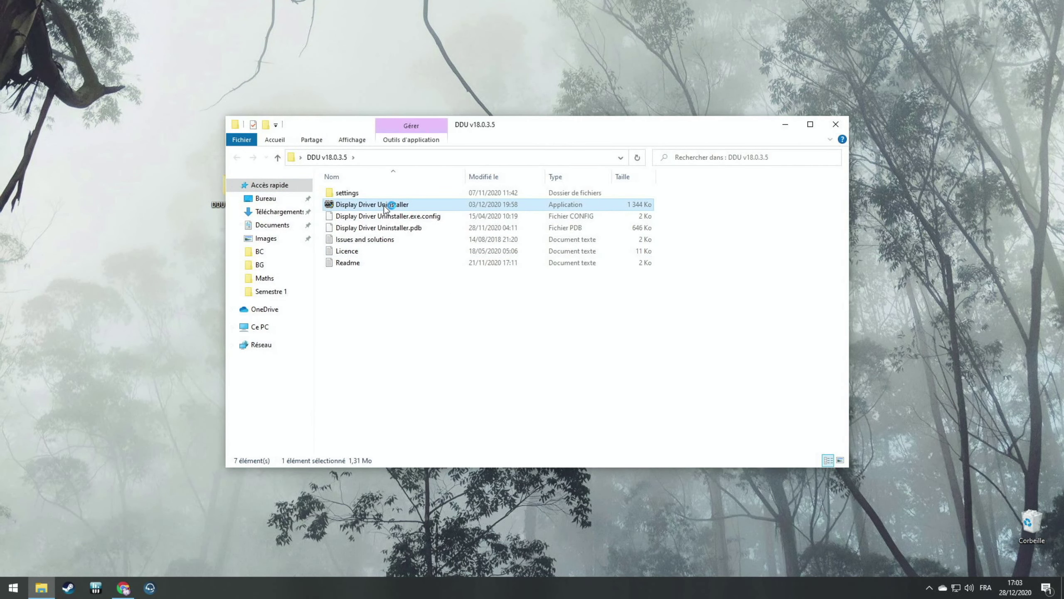
left_click_drag(498, 131, 348, 155)
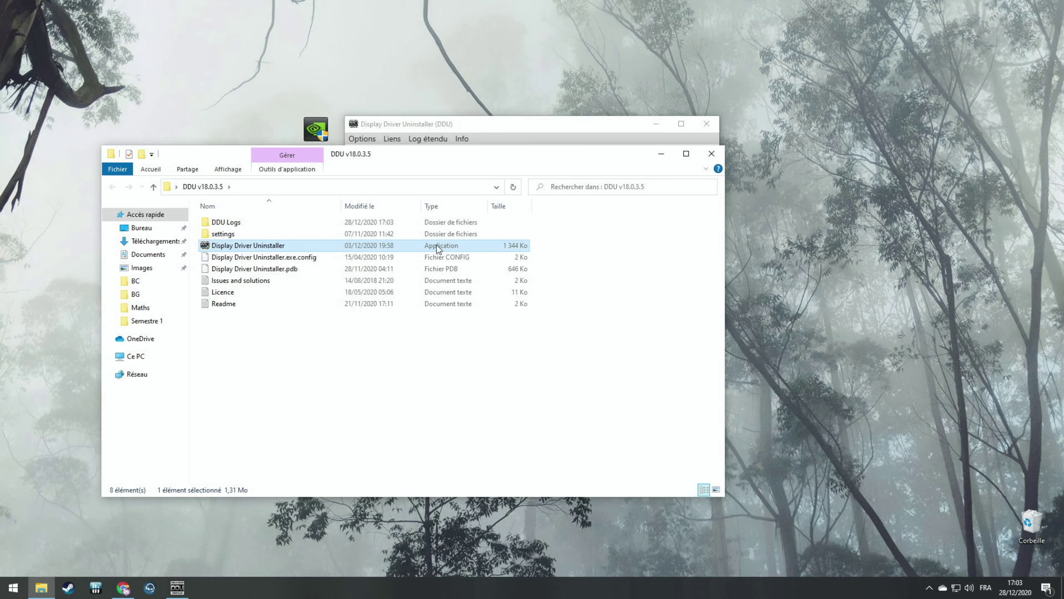
left_click(660, 153)
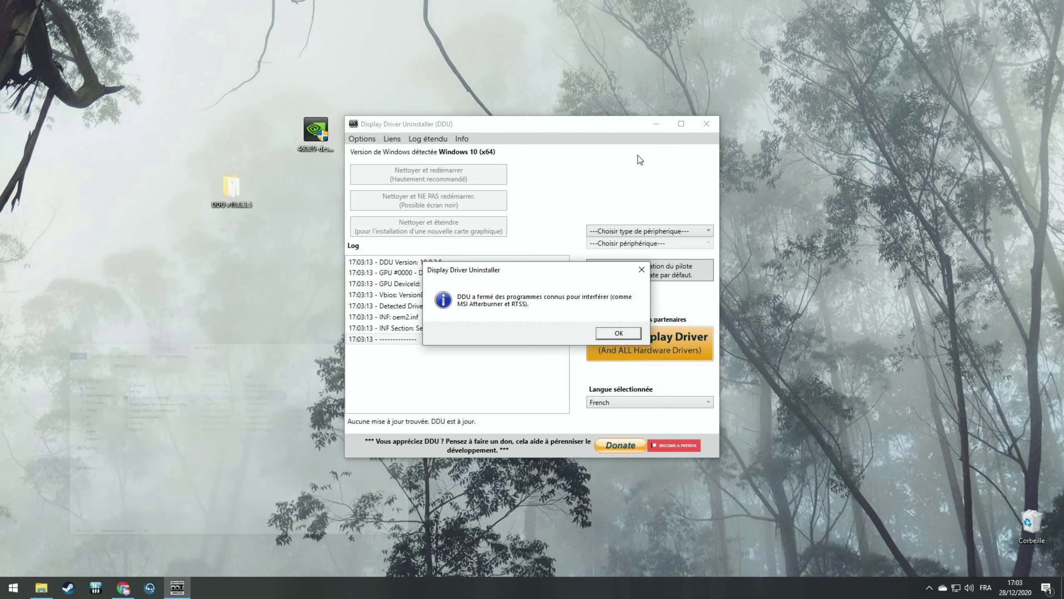
Acknowledge the closed-programs notice and the first-launch warning of Display Driver Uninstaller.
left_click_drag(528, 273, 540, 242)
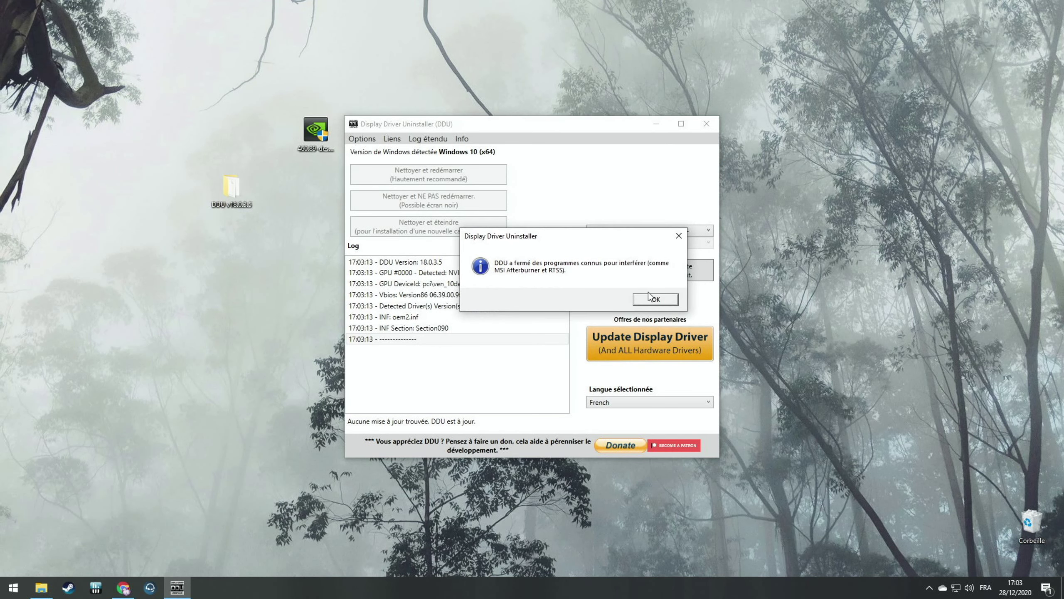
left_click(669, 300)
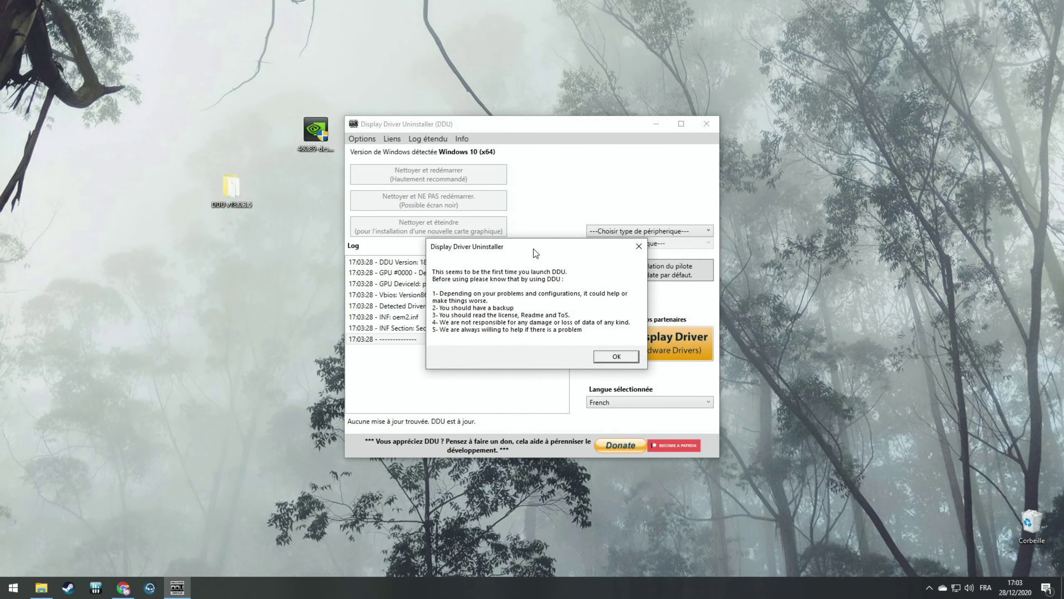
left_click_drag(515, 254, 533, 196)
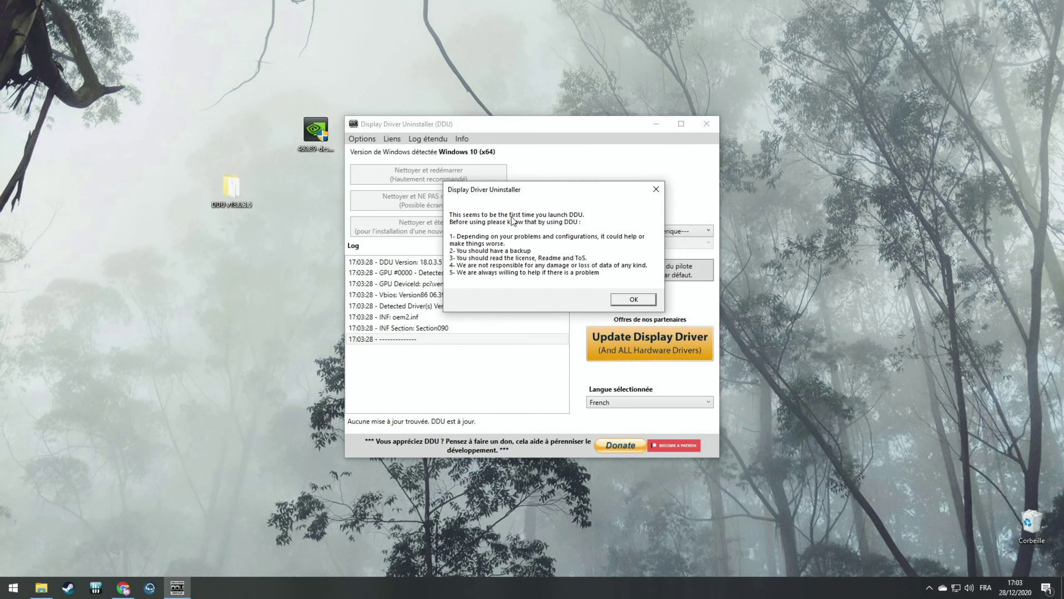
left_click(636, 300)
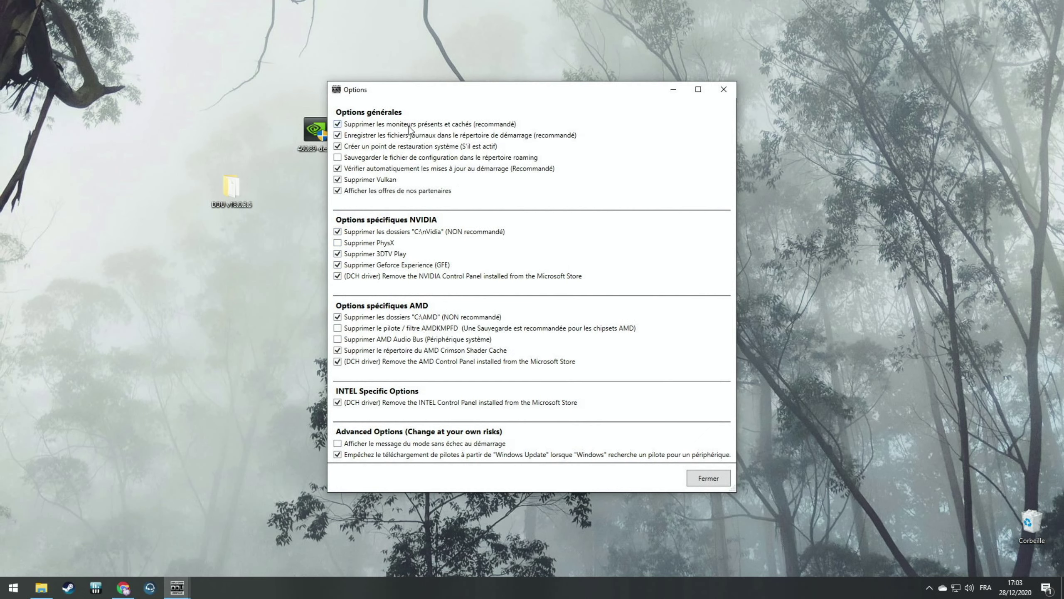
Disable the partner offers (Afficher les offres de nos partenaires) and enable Supprimer PhysX in the DDU options.
left_click(337, 192)
left_click(339, 244)
Turn the option blocking driver downloads from Windows Update off and back on, accepting both notices.
left_click(336, 456)
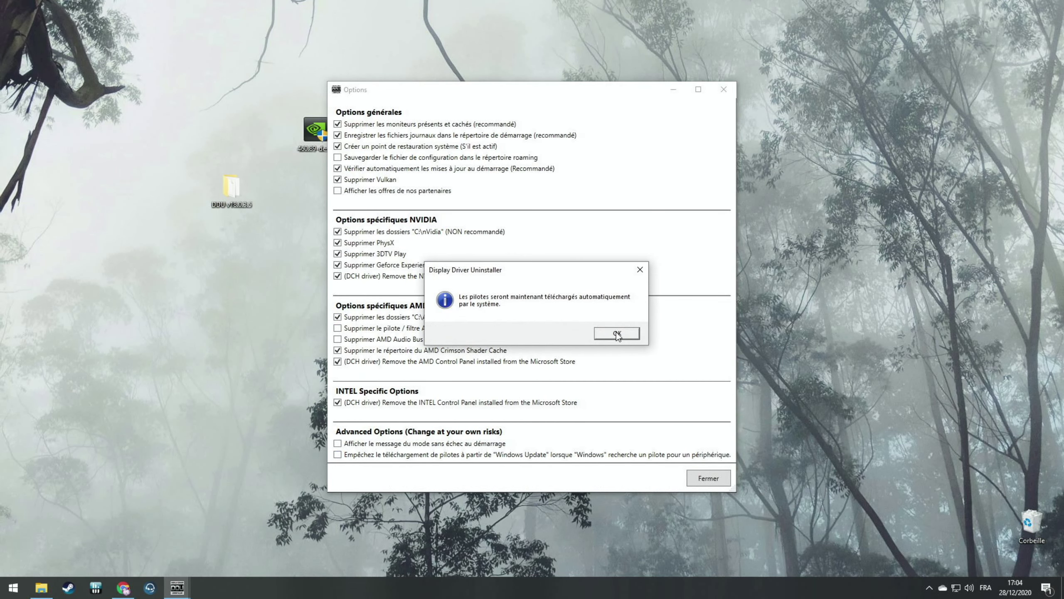
left_click(617, 334)
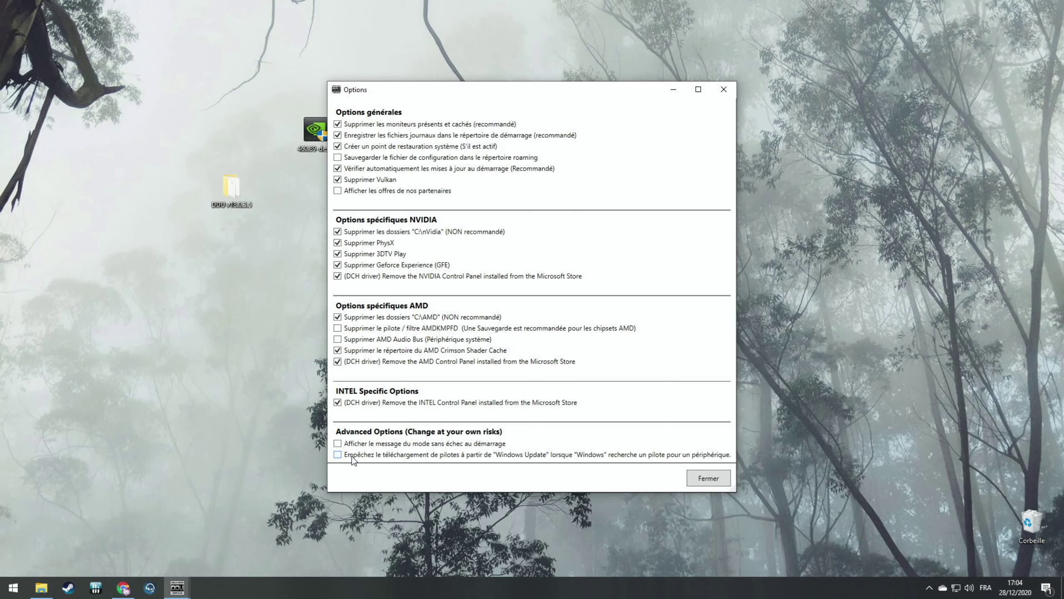
left_click(320, 129)
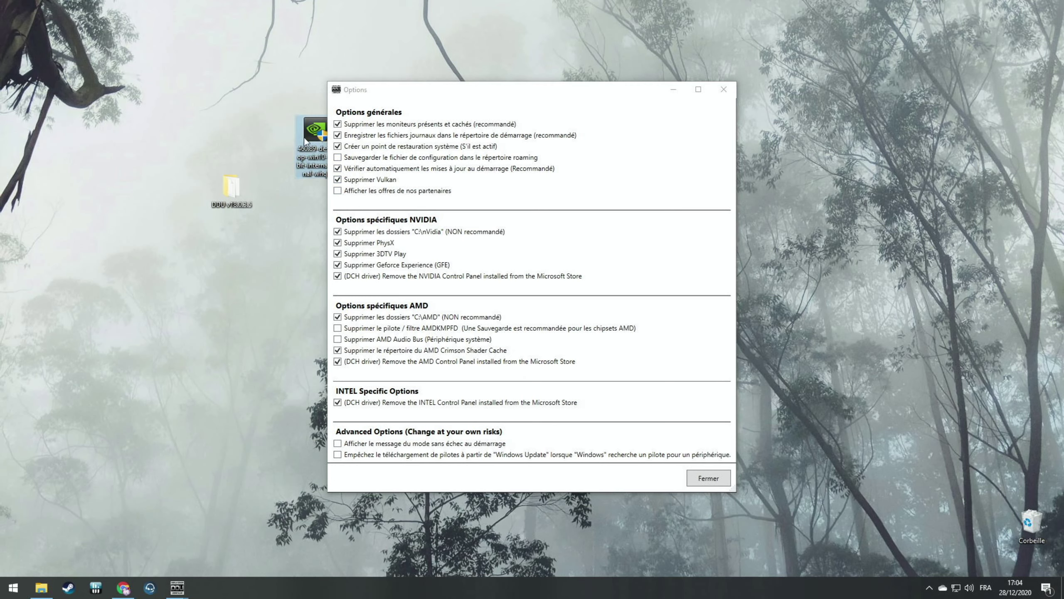
mouse_move(405, 459)
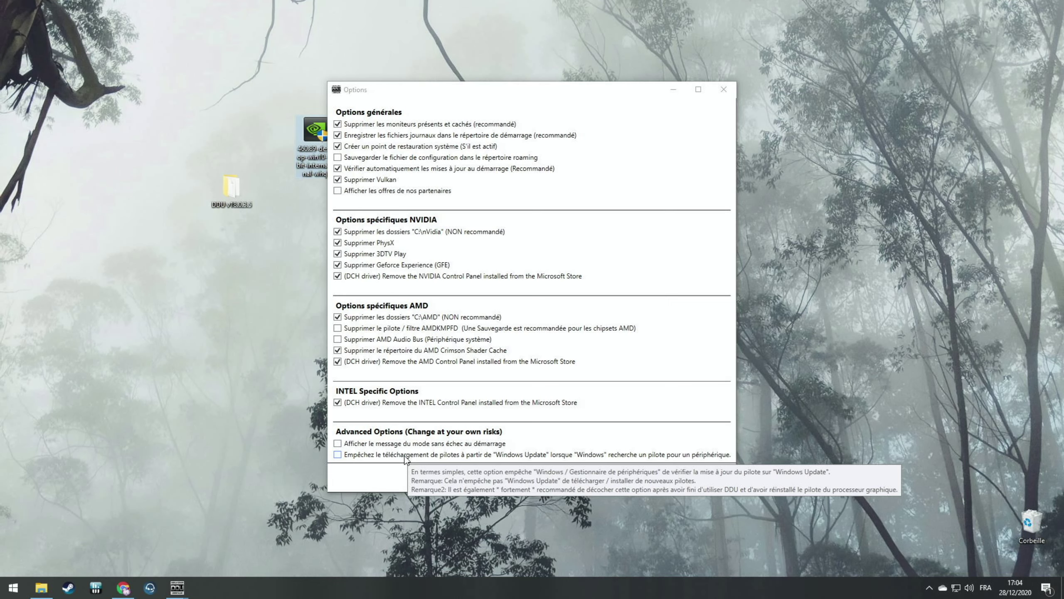
left_click(405, 457)
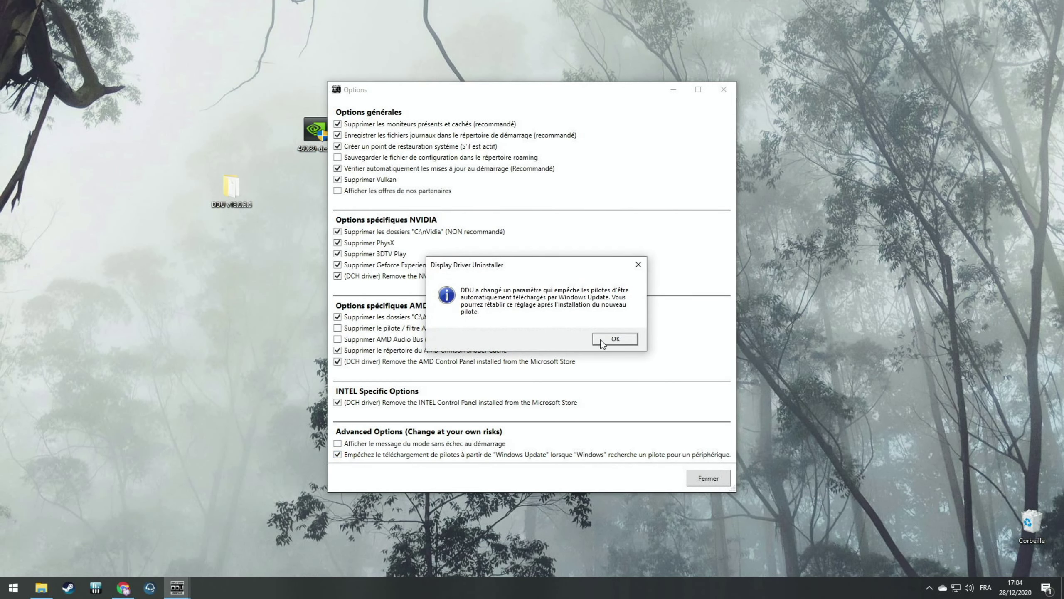
left_click(601, 340)
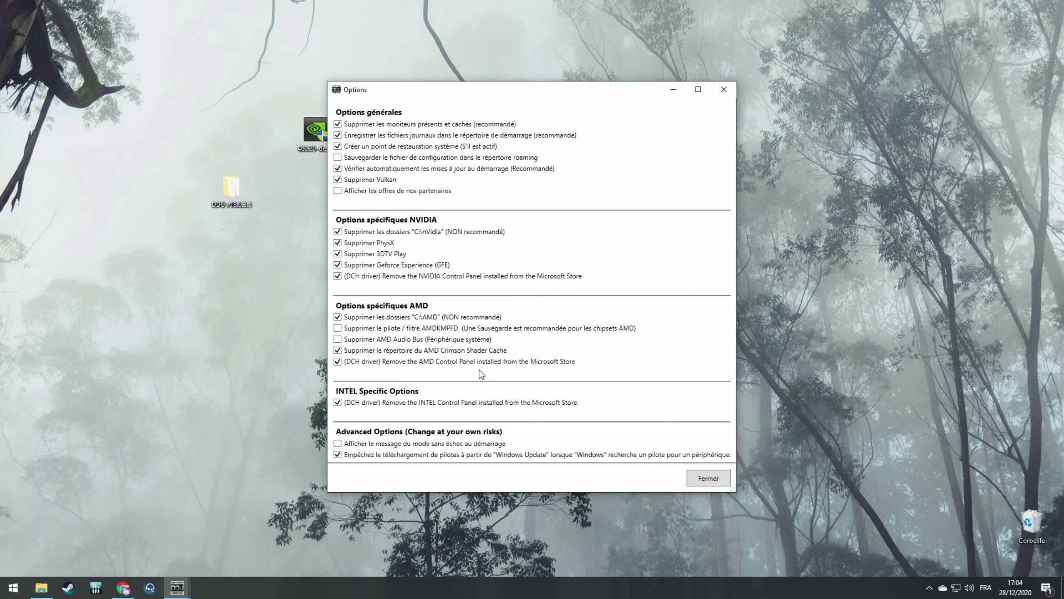
Close the DDU options, acknowledge the safe mode recommendation and exit Display Driver Uninstaller.
left_click(696, 480)
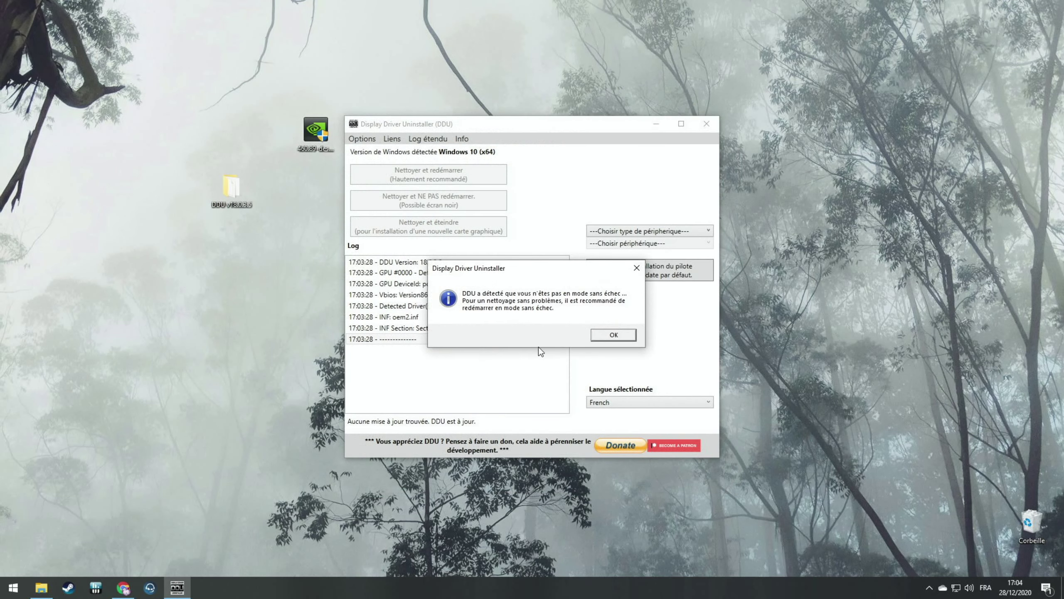
left_click_drag(495, 277, 535, 233)
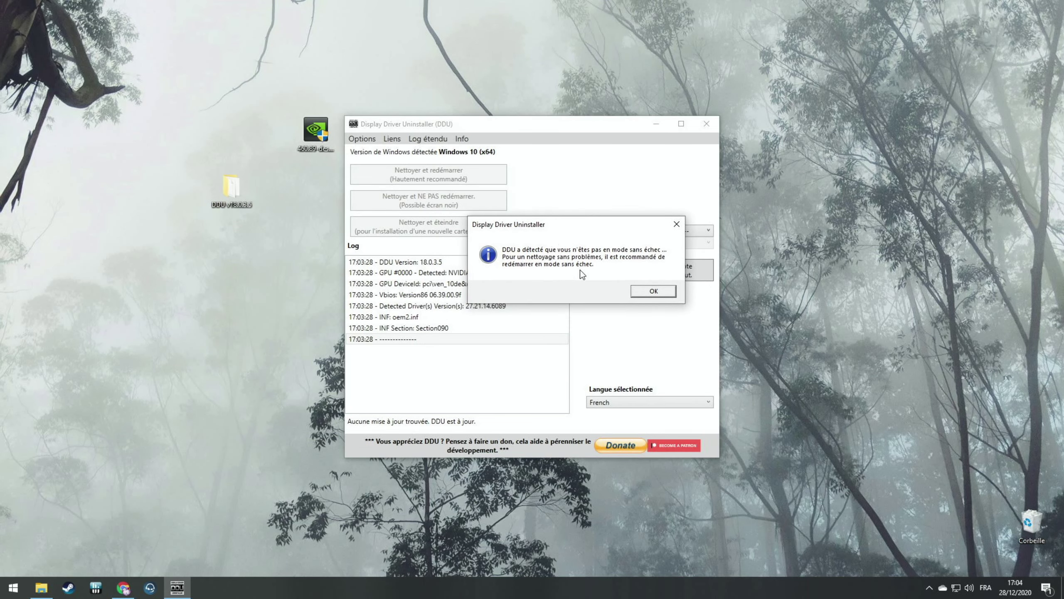
left_click(652, 291)
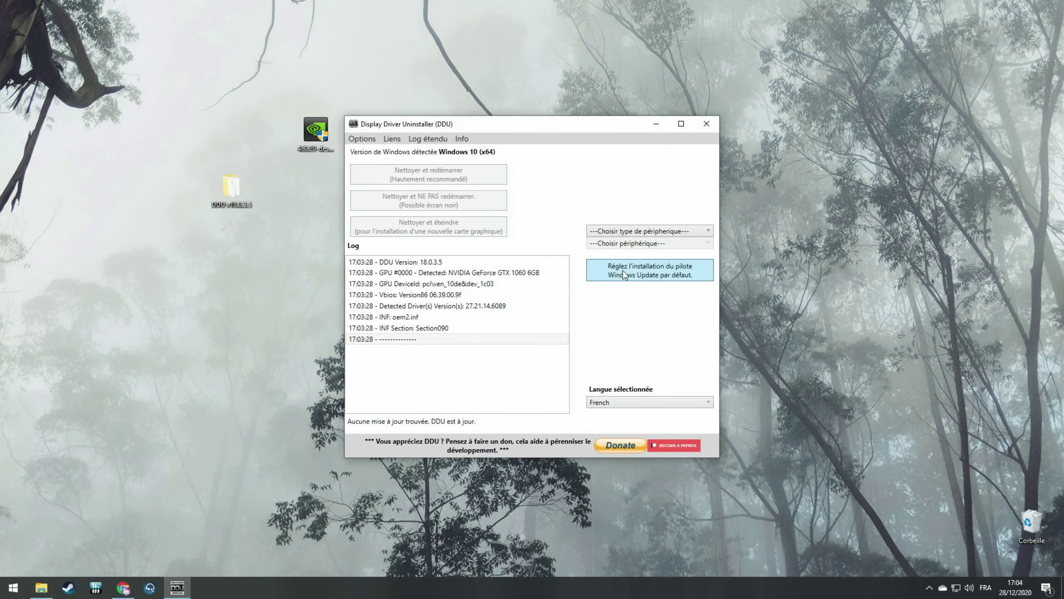
left_click(706, 124)
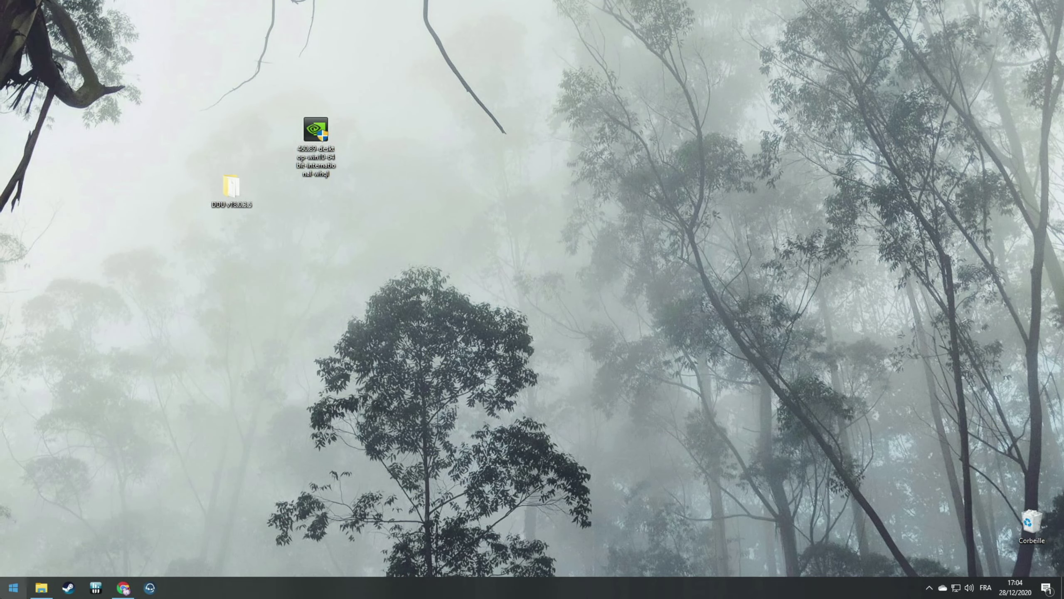
left_click(3, 590)
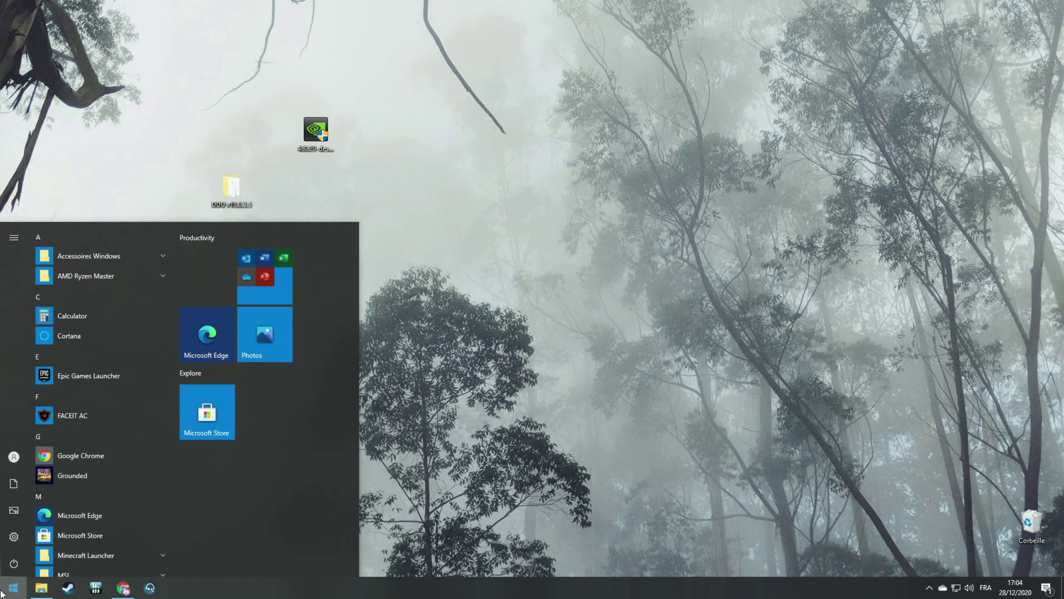
type("msconfig")
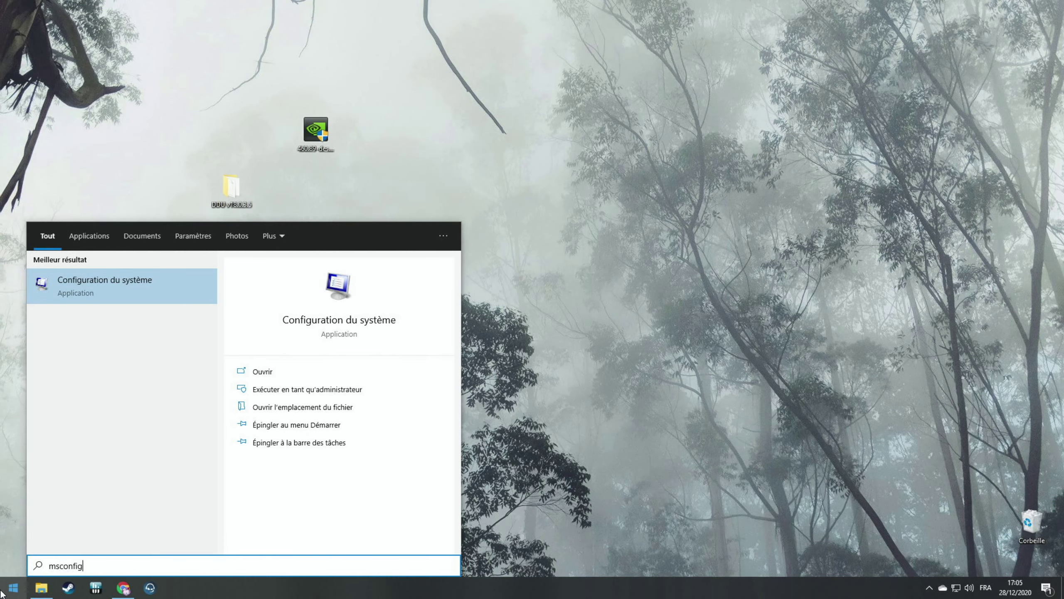
key("Return")
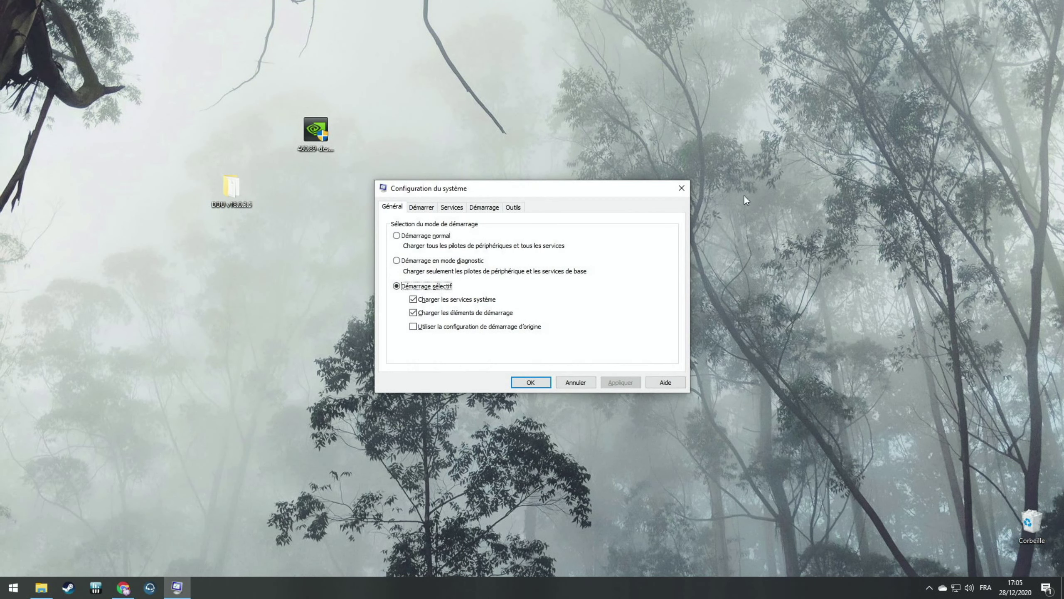
left_click(682, 189)
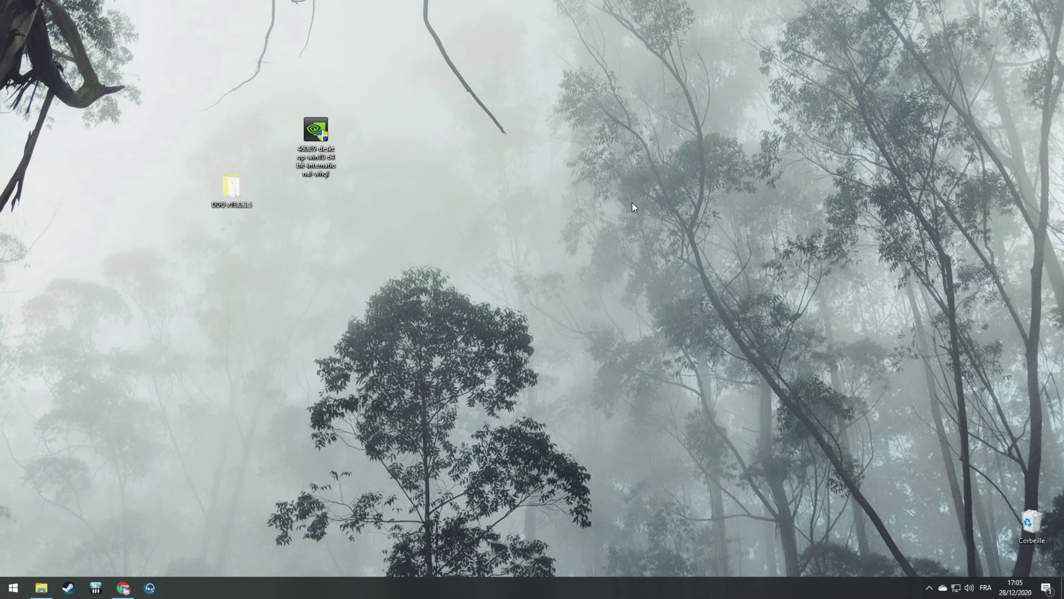
Run msconfig and enable safe boot (Démarrage sécurisé) with the Minimal option for Windows 10.
key("super+r")
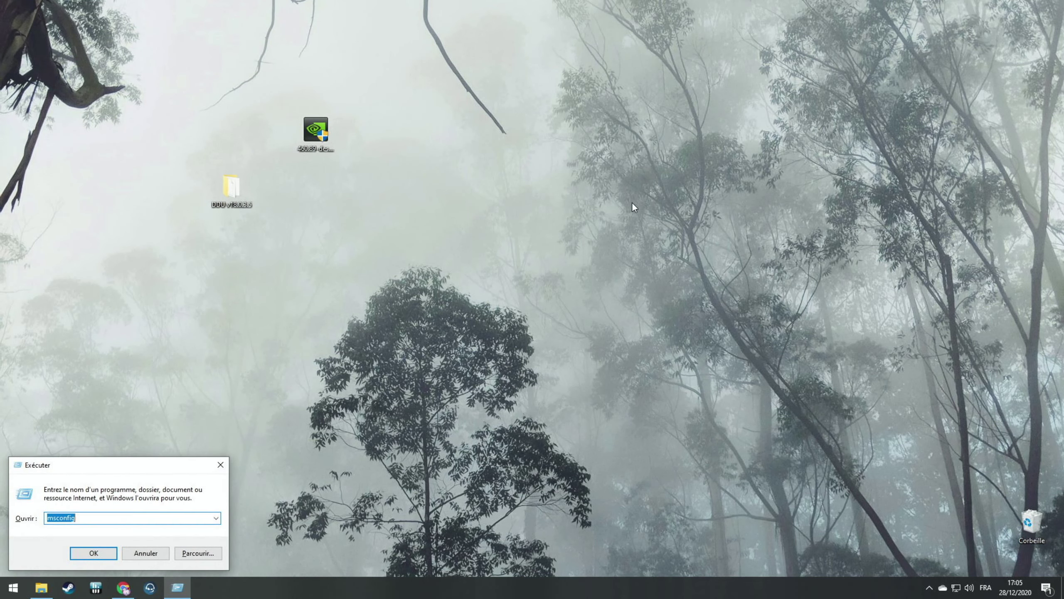
type("msconfig")
key("Return")
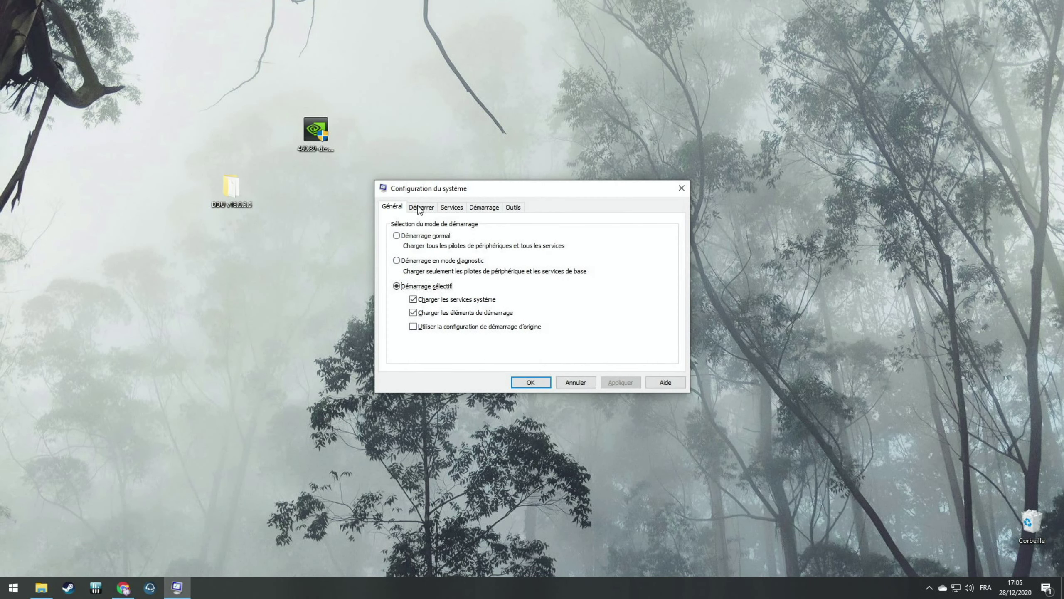
left_click(421, 208)
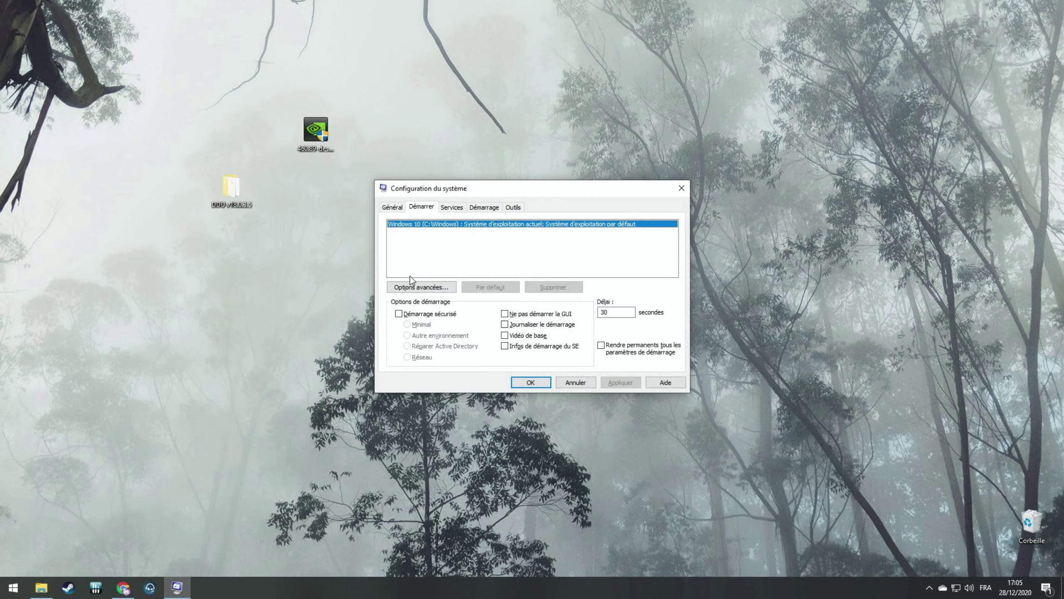
left_click(408, 316)
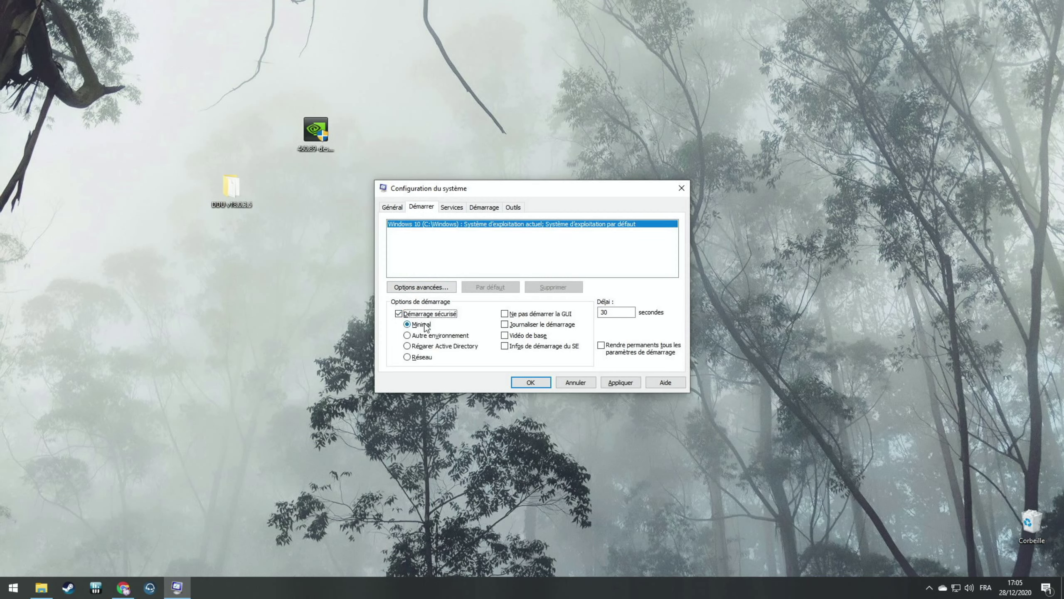
Apply the system configuration changes and restart the computer.
left_click(631, 385)
left_click(529, 382)
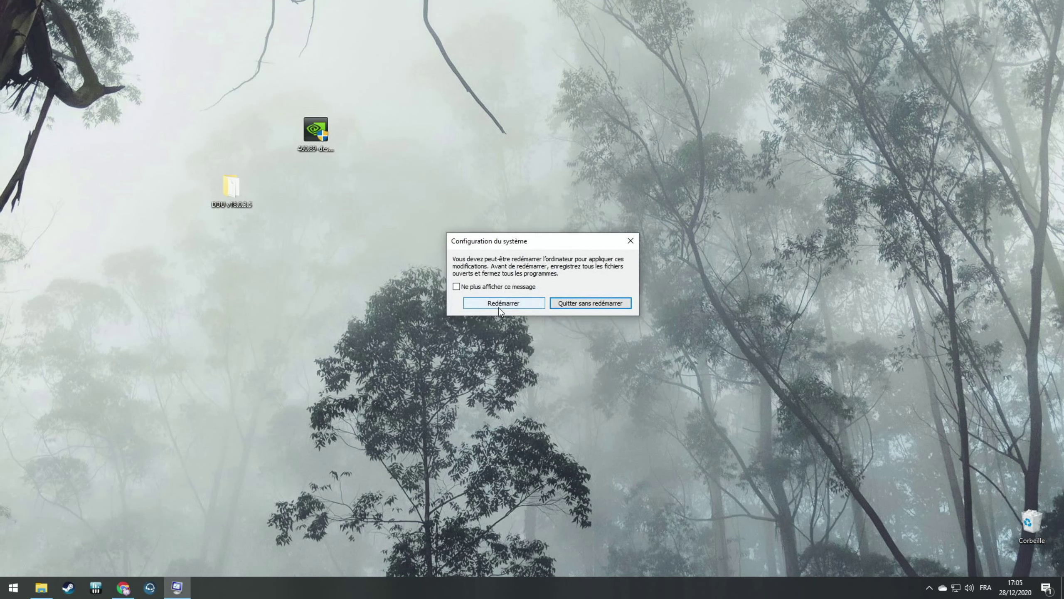
left_click(499, 307)
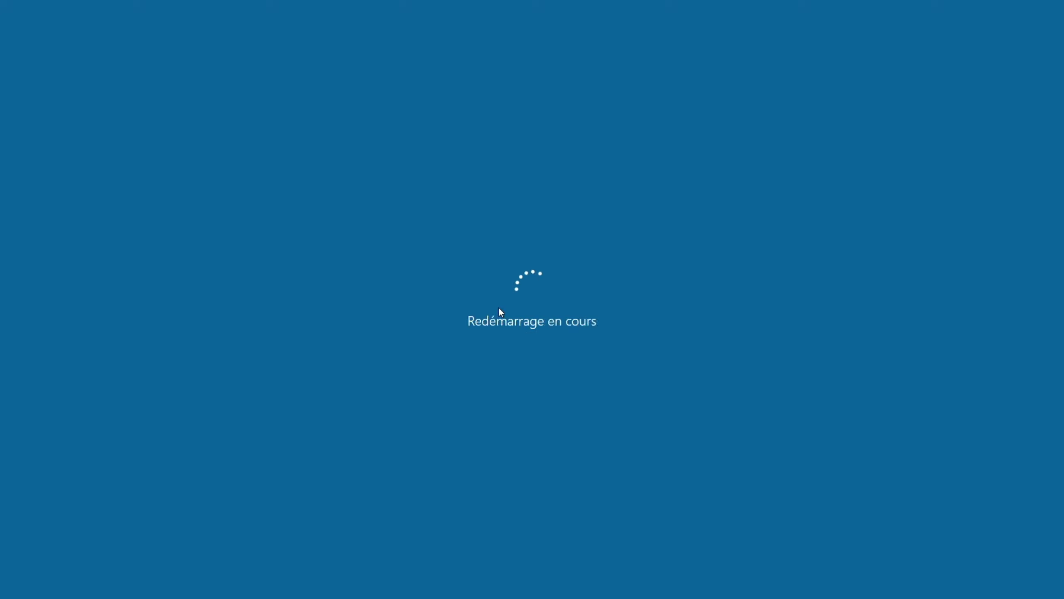
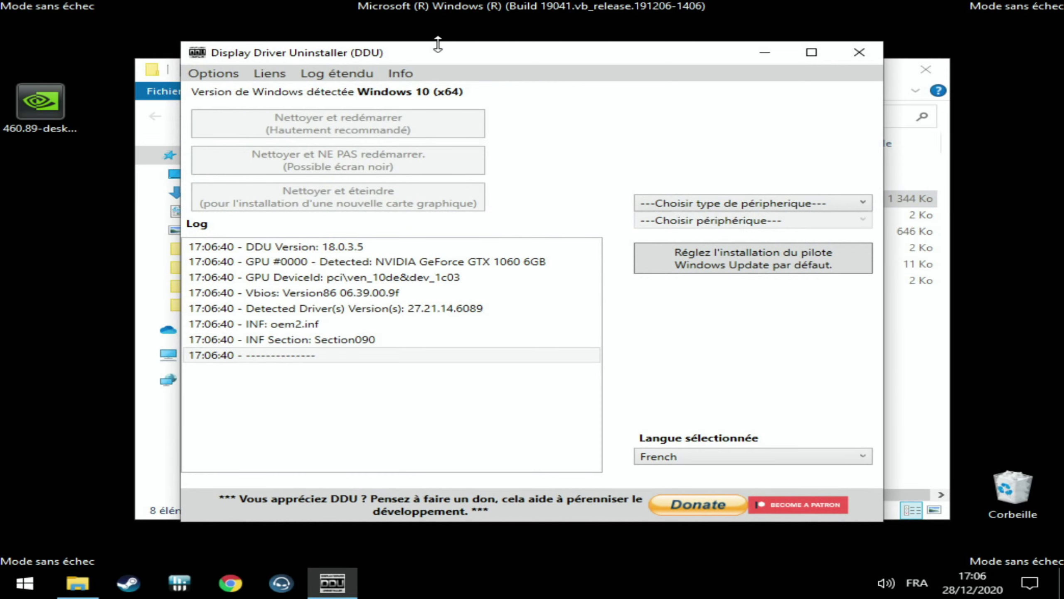
Choose GPU as the device type and NVIDIA as the device, and clean the driver with a restart (Nettoyer et redémarrer).
left_click_drag(442, 53, 493, 82)
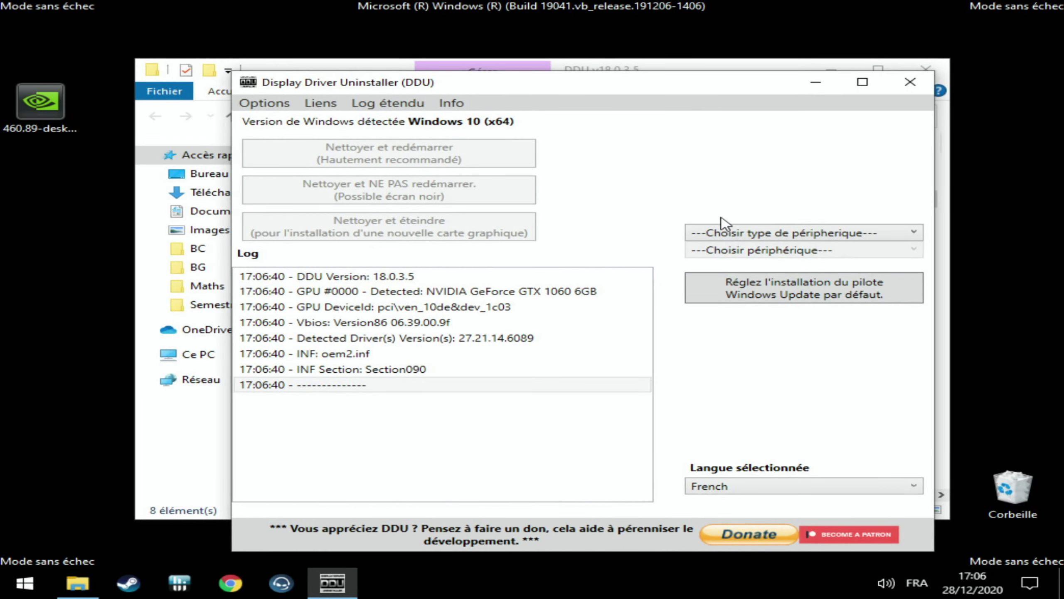
left_click(731, 233)
left_click(701, 283)
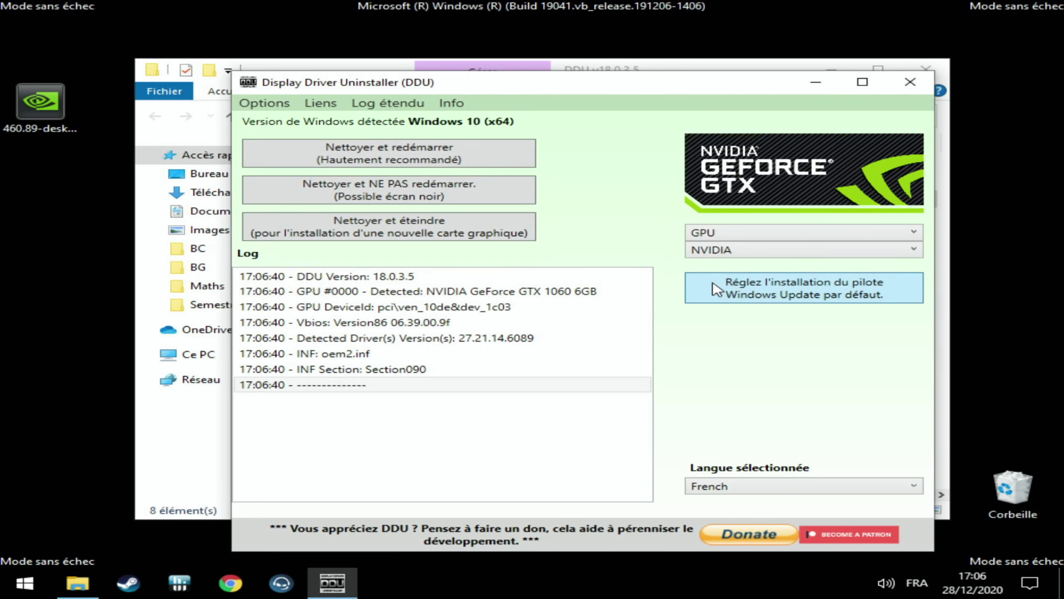
left_click(717, 249)
left_click(705, 283)
left_click(474, 165)
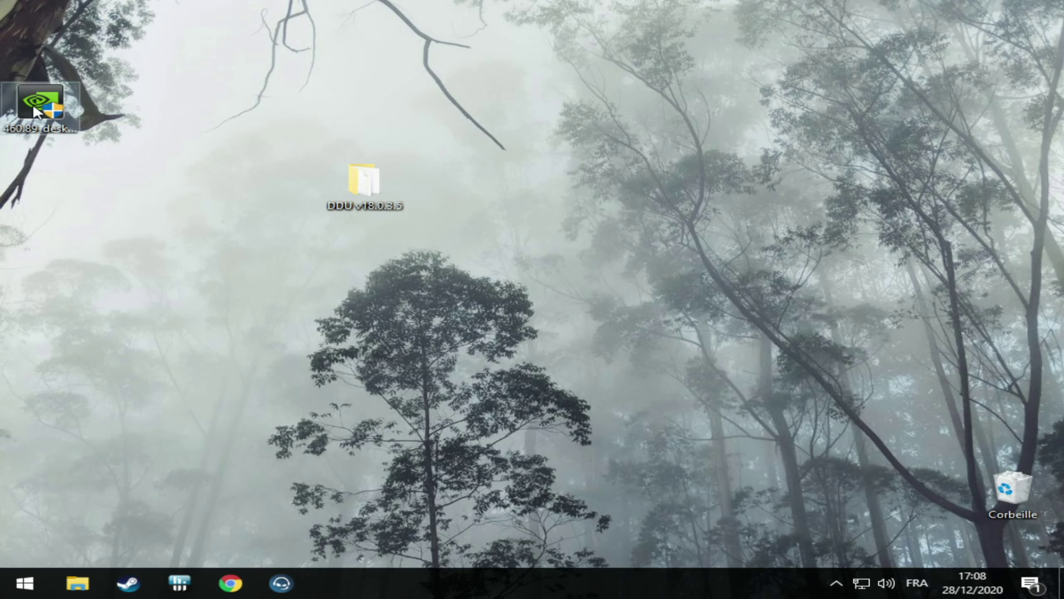
Run the NVIDIA 460.89 driver installer from the desktop and extract its files to C:\NVIDIA\DisplayDriver\460.89\Win10_64\International.
left_click_drag(40, 100, 284, 101)
double_click(294, 128)
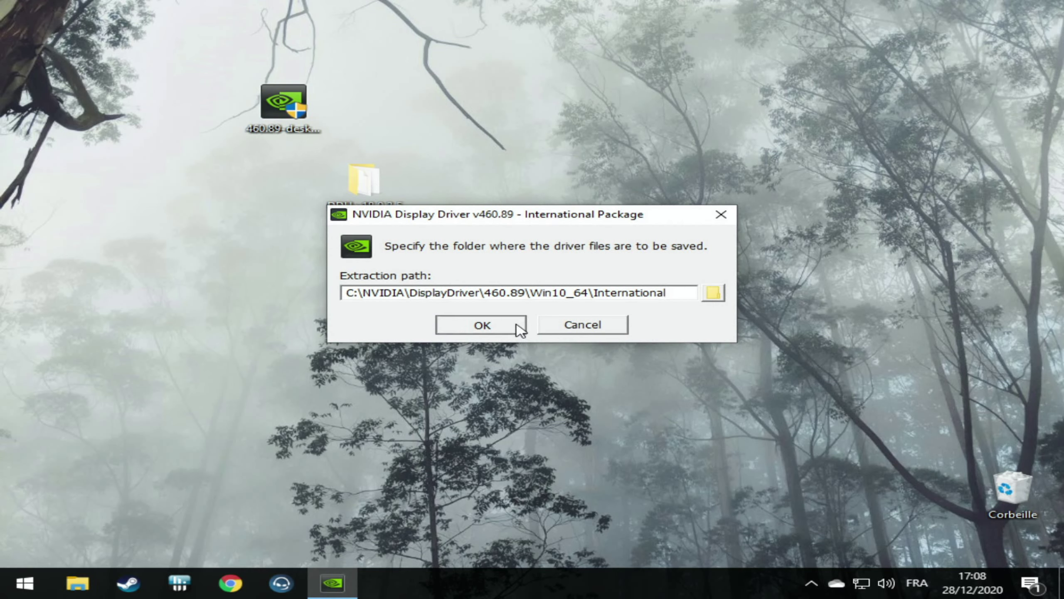
left_click(520, 326)
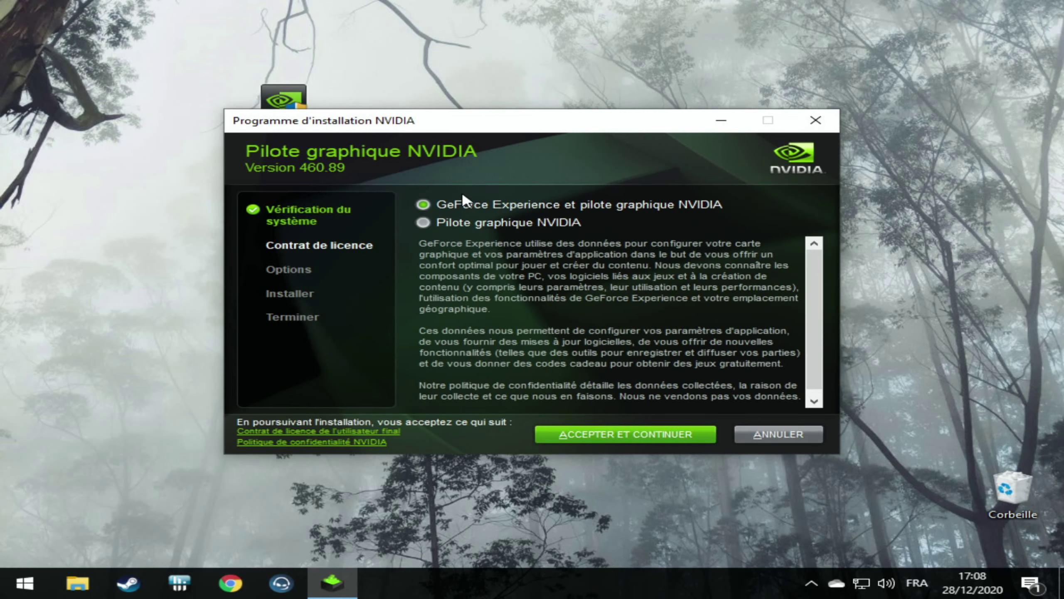
Choose the graphics driver without GeForce Experience (Pilote graphique NVIDIA) and a custom installation (Personnalisée).
left_click(422, 225)
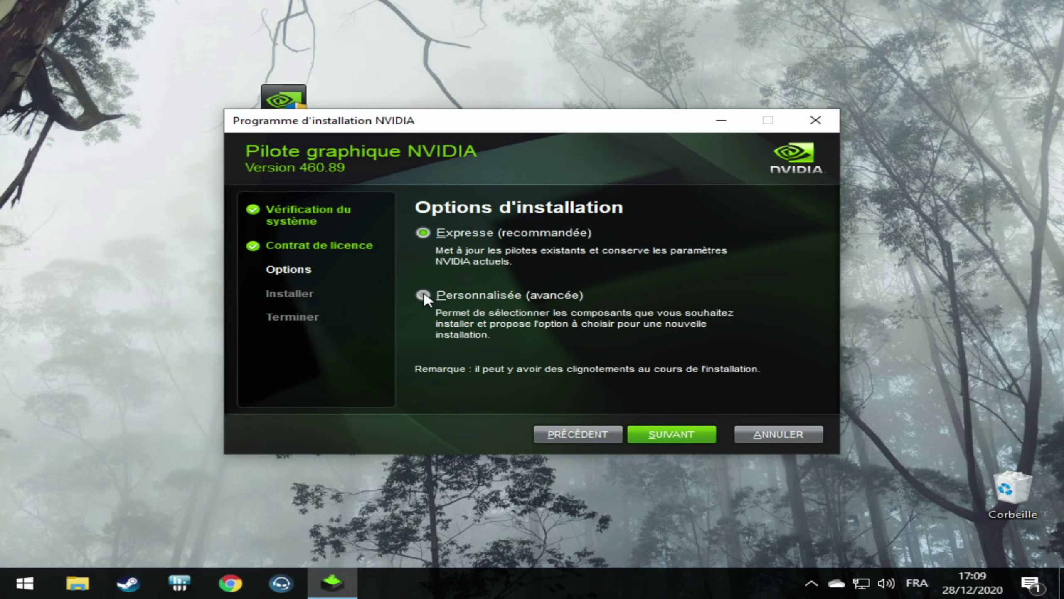
left_click(424, 295)
left_click(682, 438)
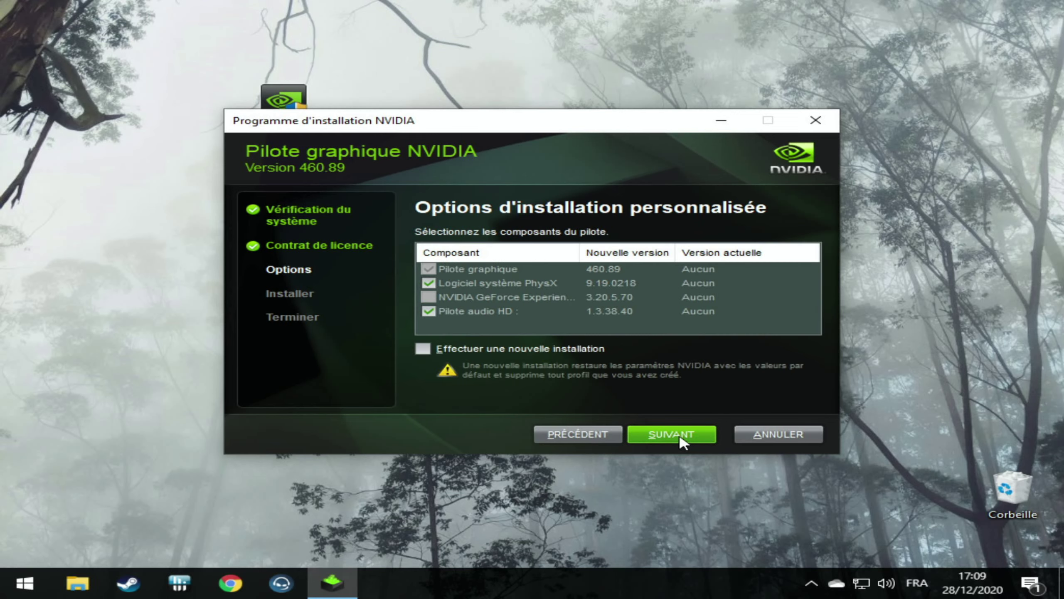
Enable a clean installation (Effectuer une nouvelle installation), exclude the HD audio driver, install the driver and close the installer.
left_click(424, 350)
left_click(464, 312)
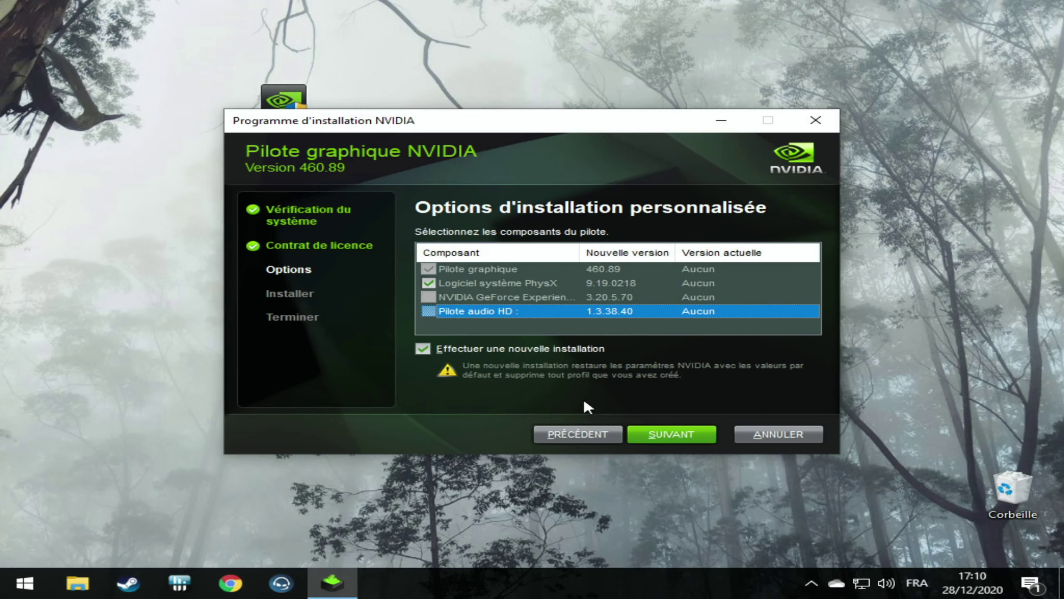
left_click(700, 434)
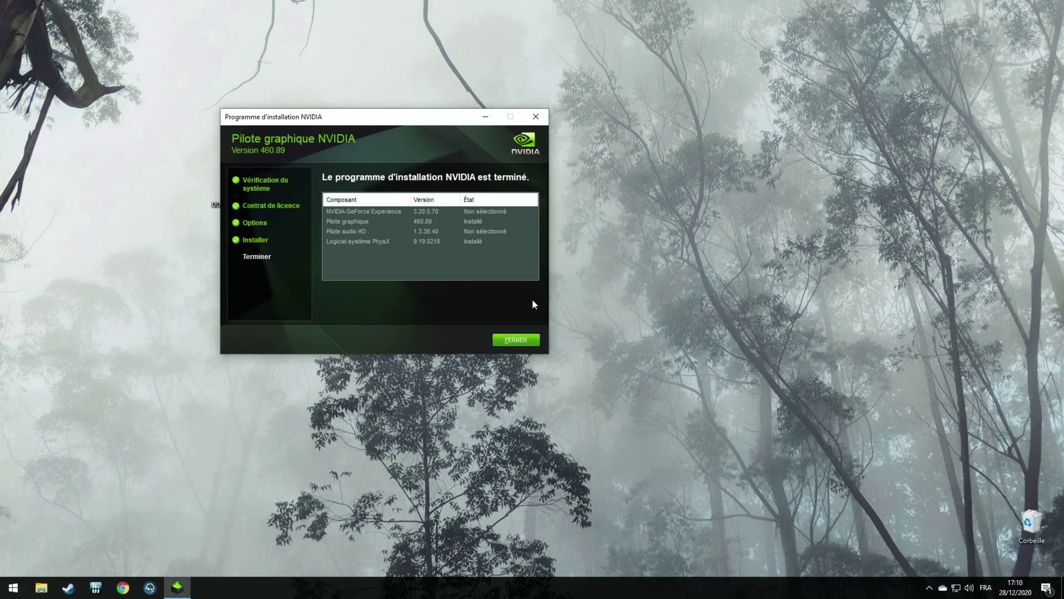
left_click(511, 340)
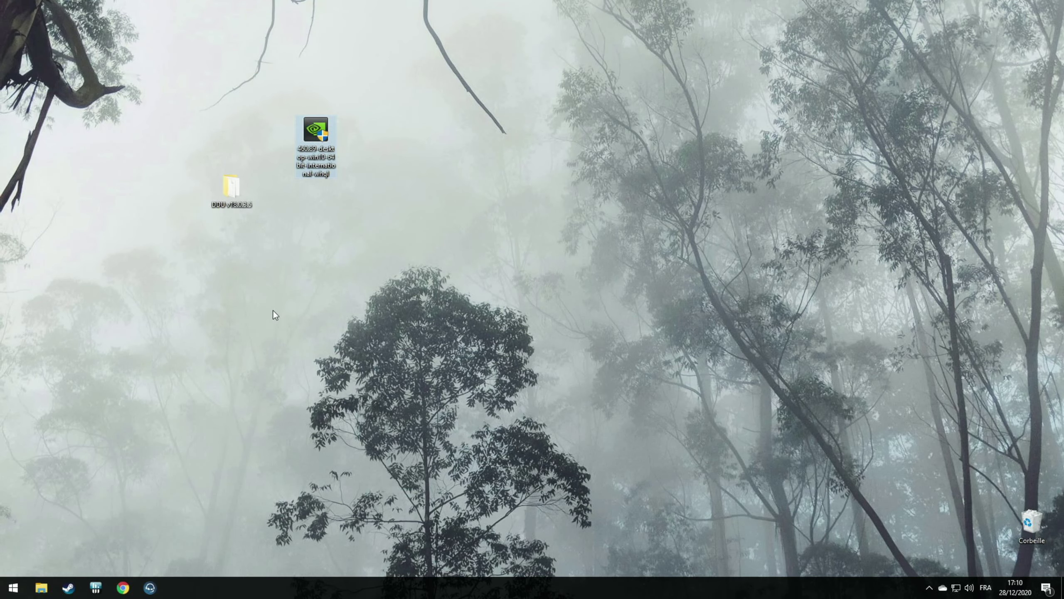
Run Display Driver Uninstaller from the DDU v18.0.3.5 folder and restore the default Windows Update driver installation, accepting the notices.
left_click(270, 305)
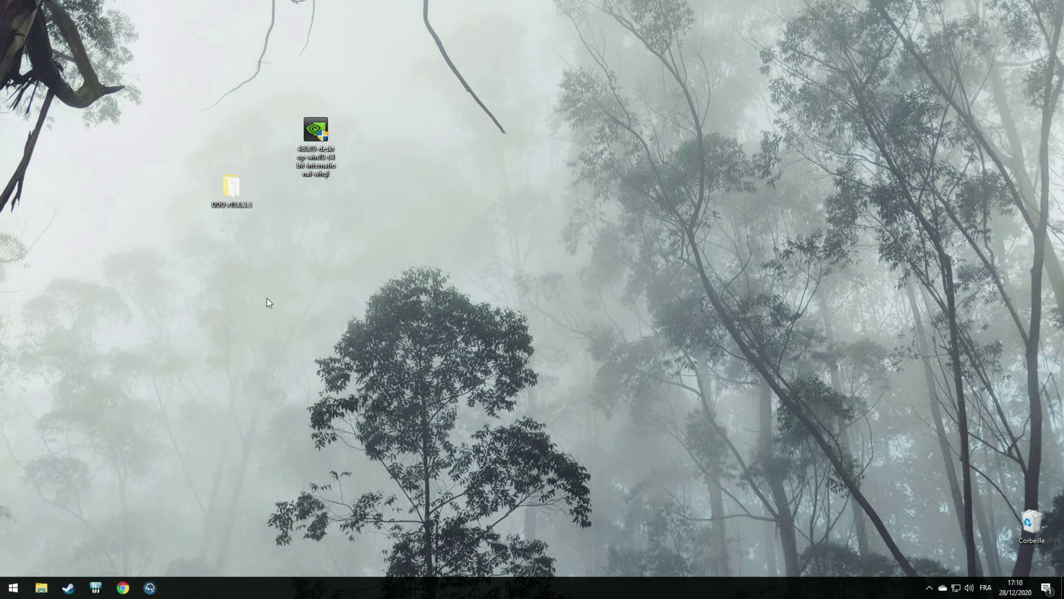
double_click(238, 194)
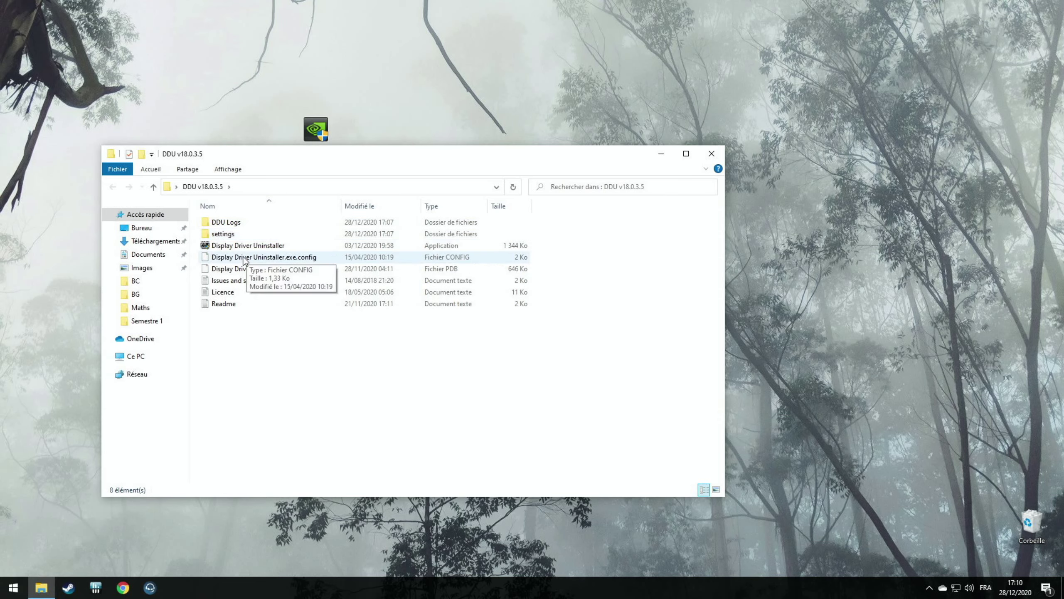
left_click(252, 247)
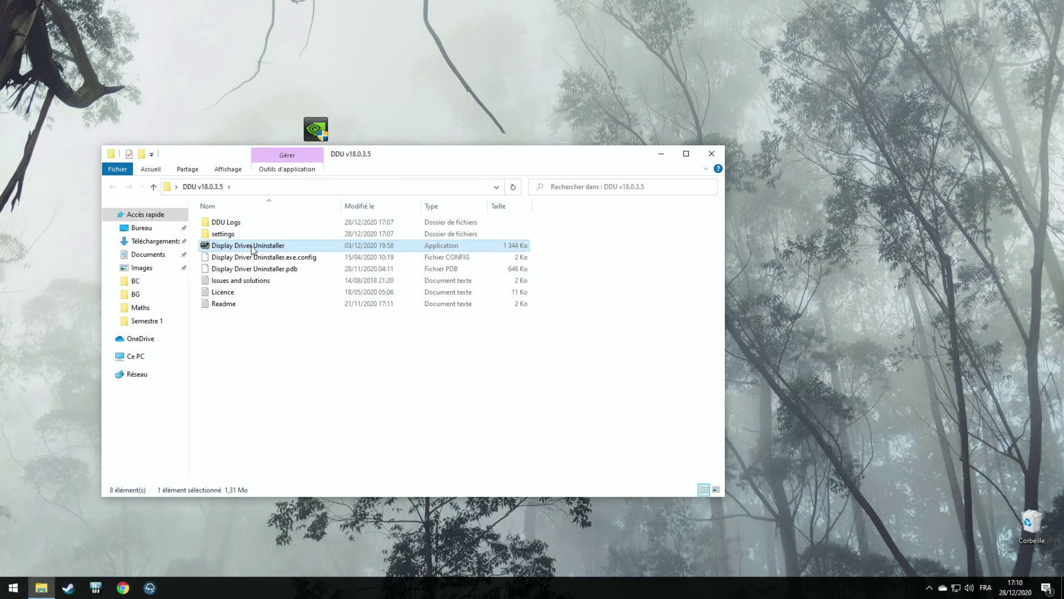
left_click(612, 332)
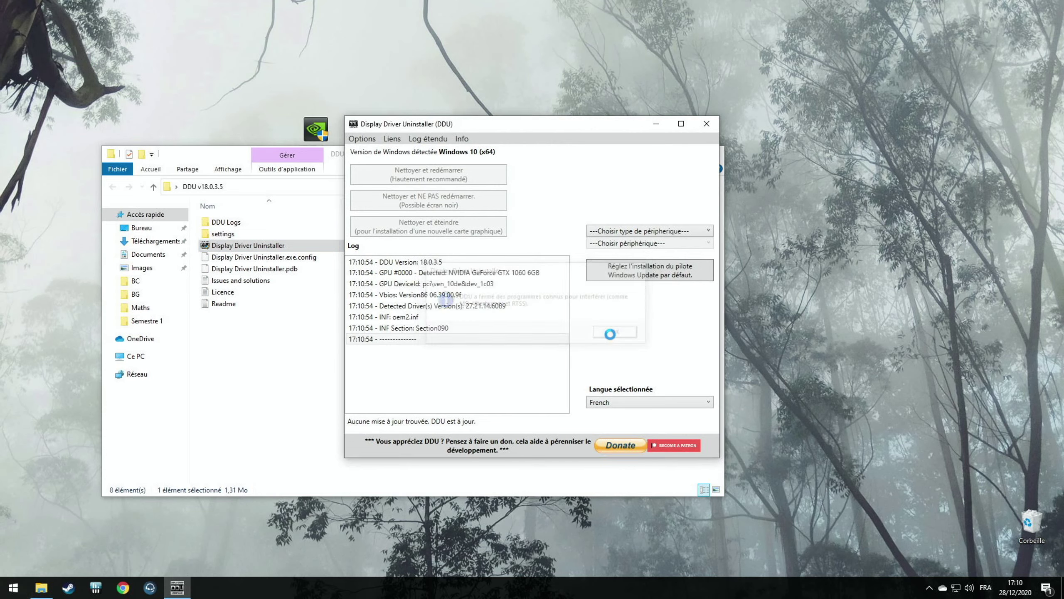
left_click(613, 336)
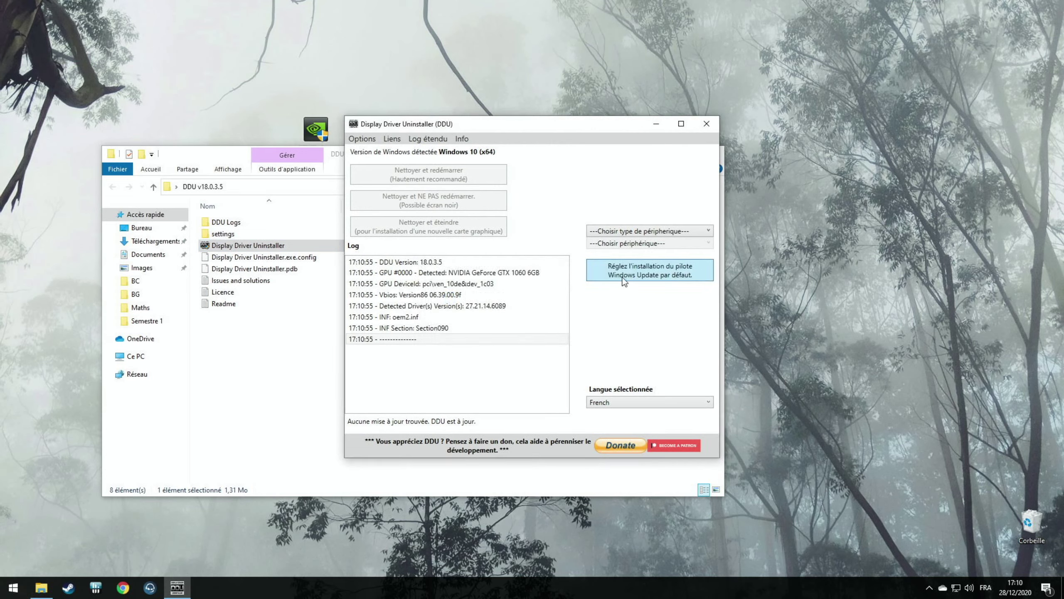
left_click(694, 269)
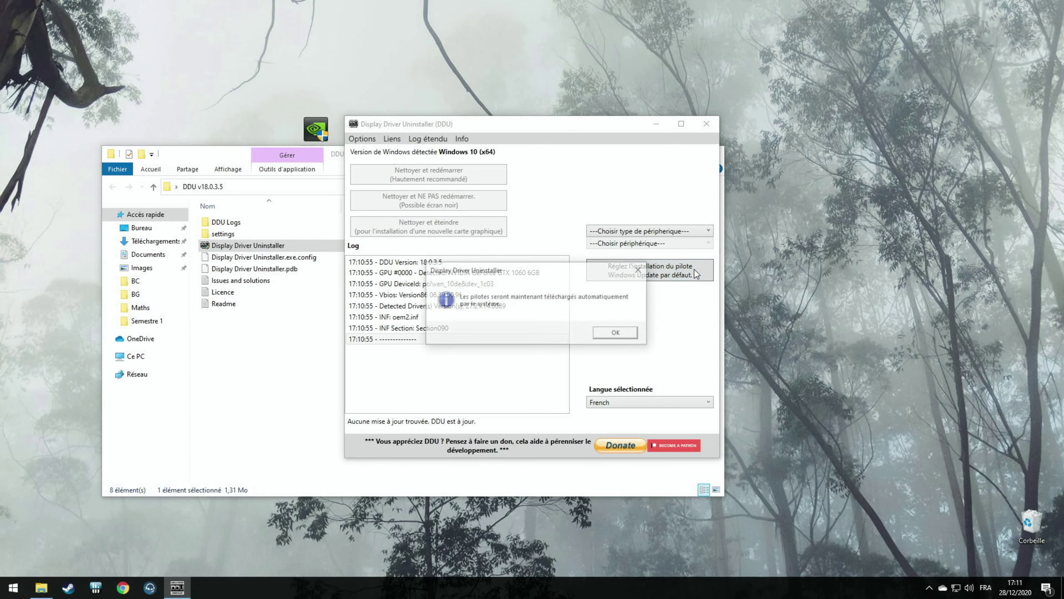
left_click(613, 333)
Check the option blocking driver downloads from Windows Update in the DDU options, and close DDU and its folder.
left_click(363, 139)
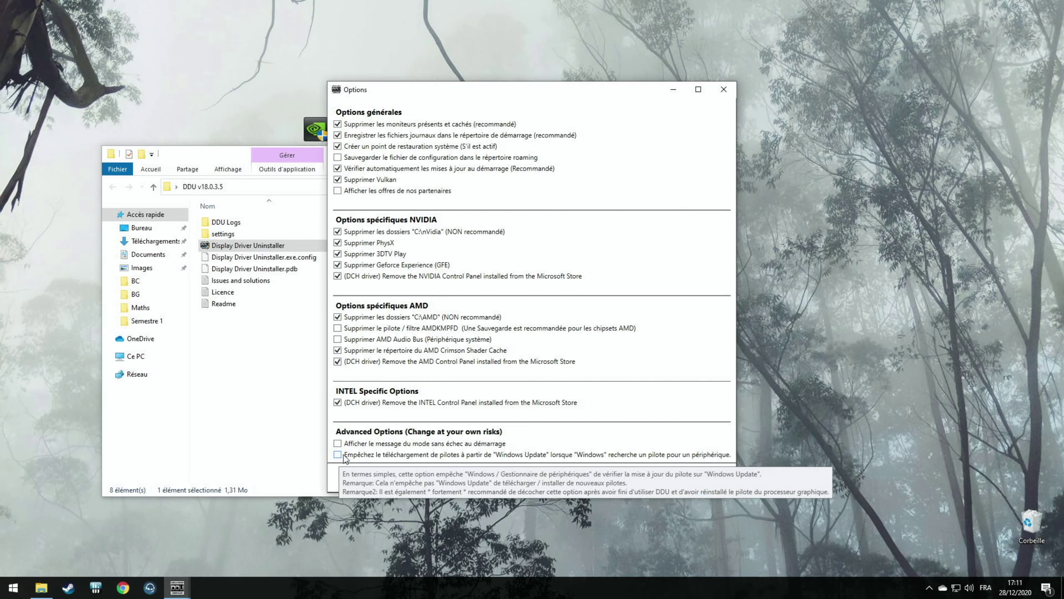
left_click(724, 90)
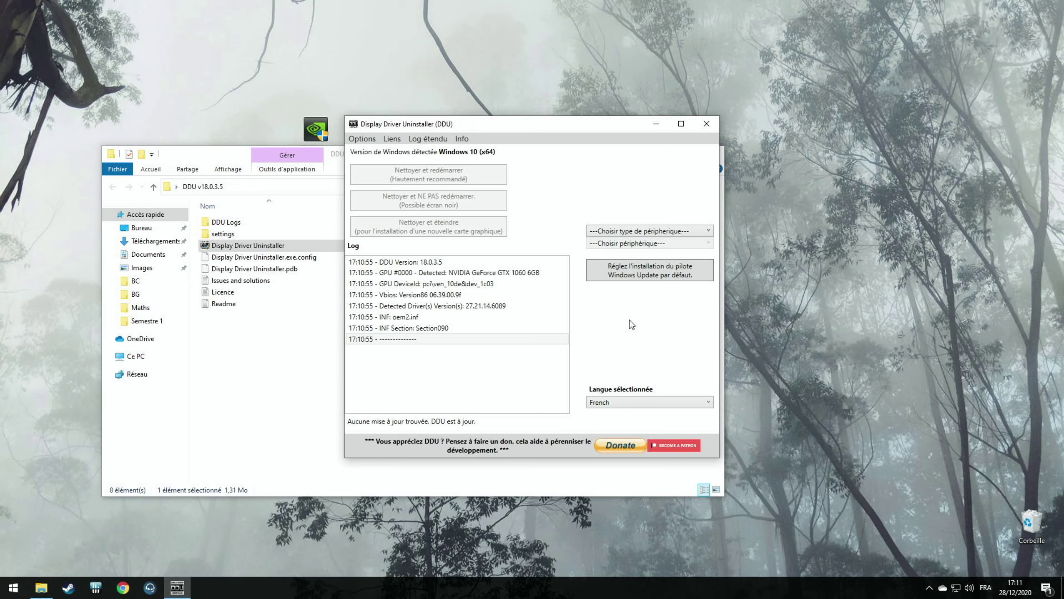
left_click(706, 124)
left_click(711, 153)
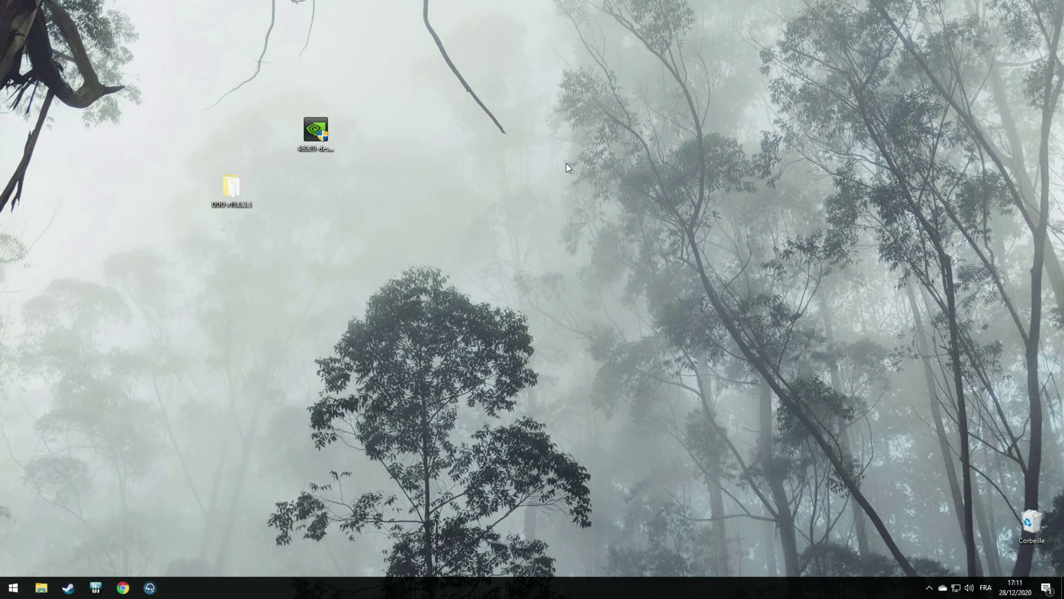
Bring up the NVIDIA Control Panel from the desktop and examine the available resolutions and refresh rates.
right_click(434, 180)
left_click(423, 284)
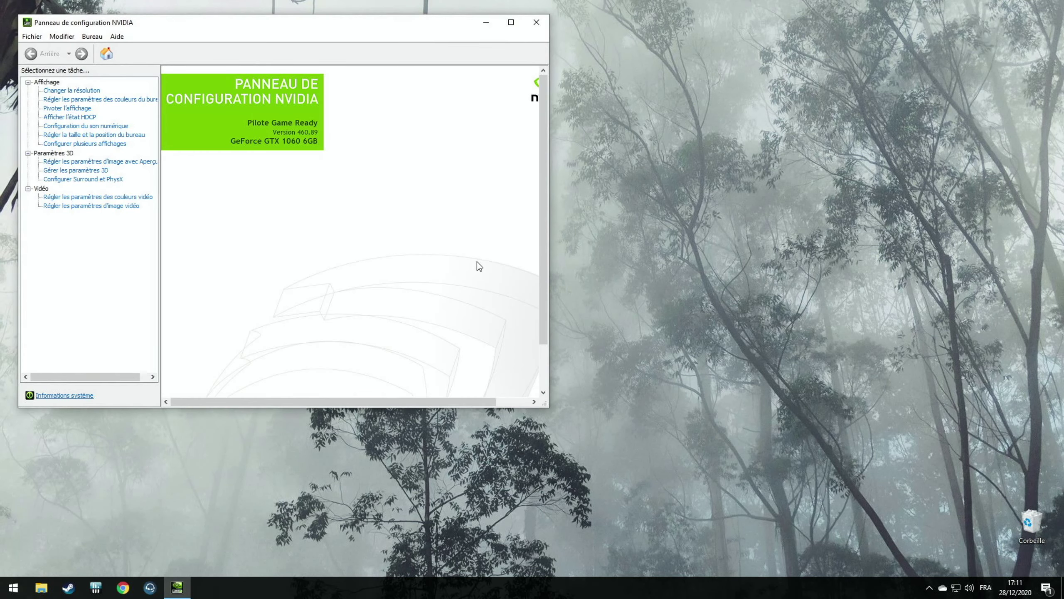
left_click(81, 109)
left_click(71, 91)
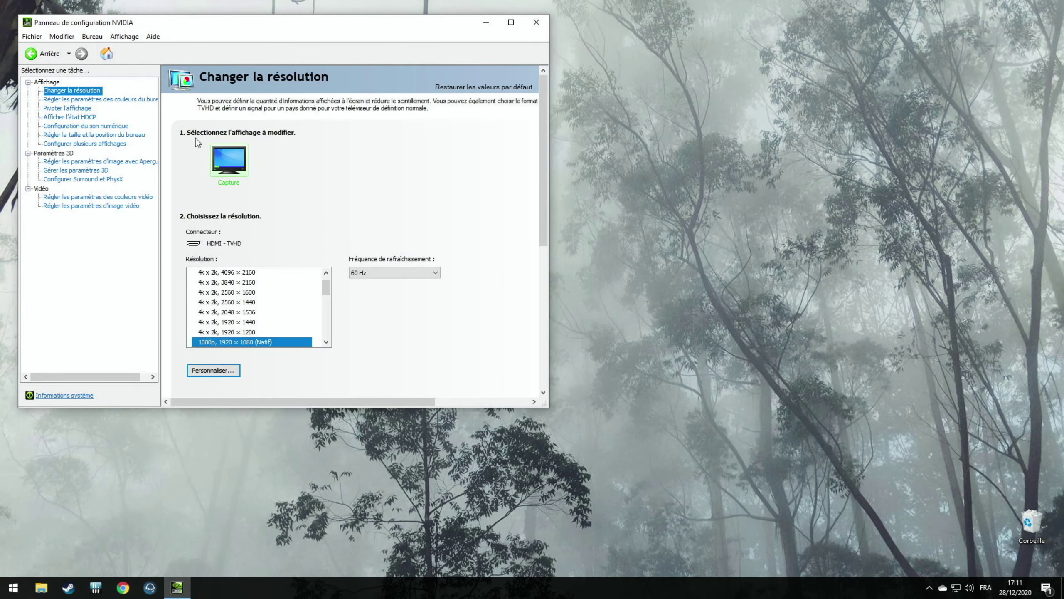
left_click(367, 273)
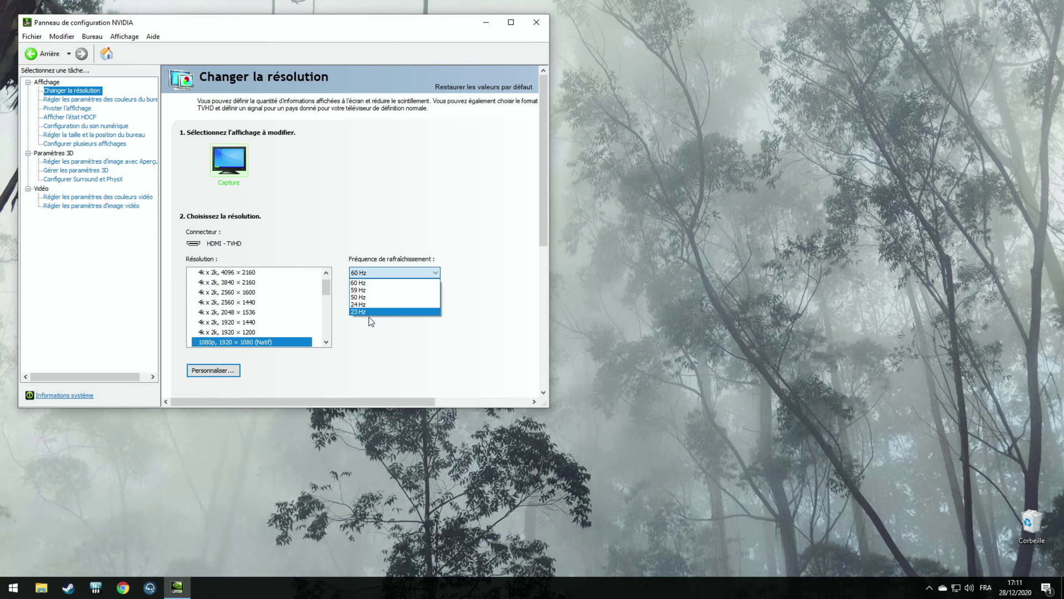
left_click(497, 330)
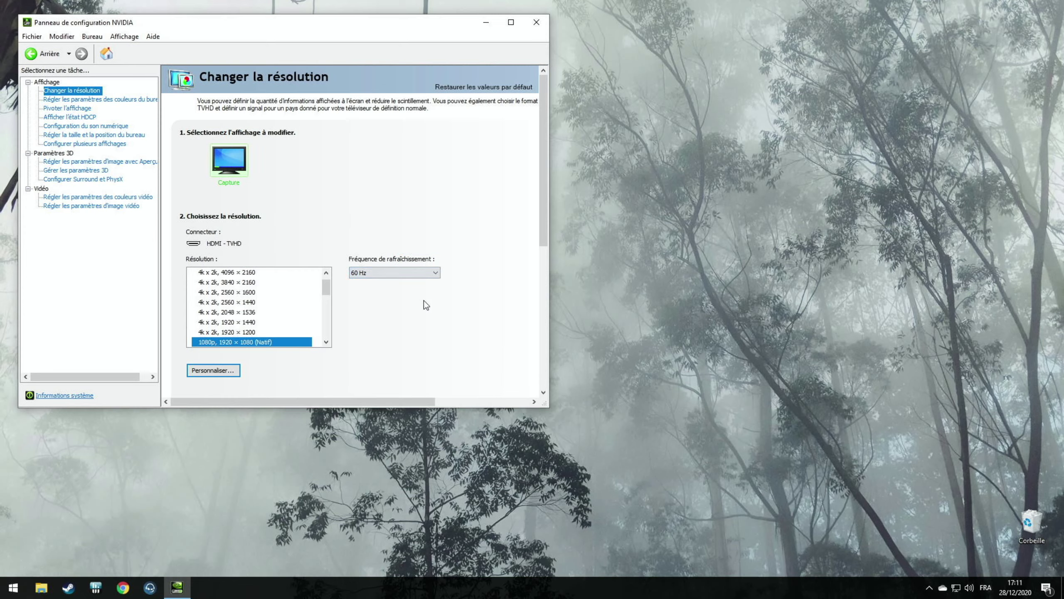
Look through the desktop colour settings and the global 3D settings, and close the NVIDIA Control Panel.
left_click(77, 100)
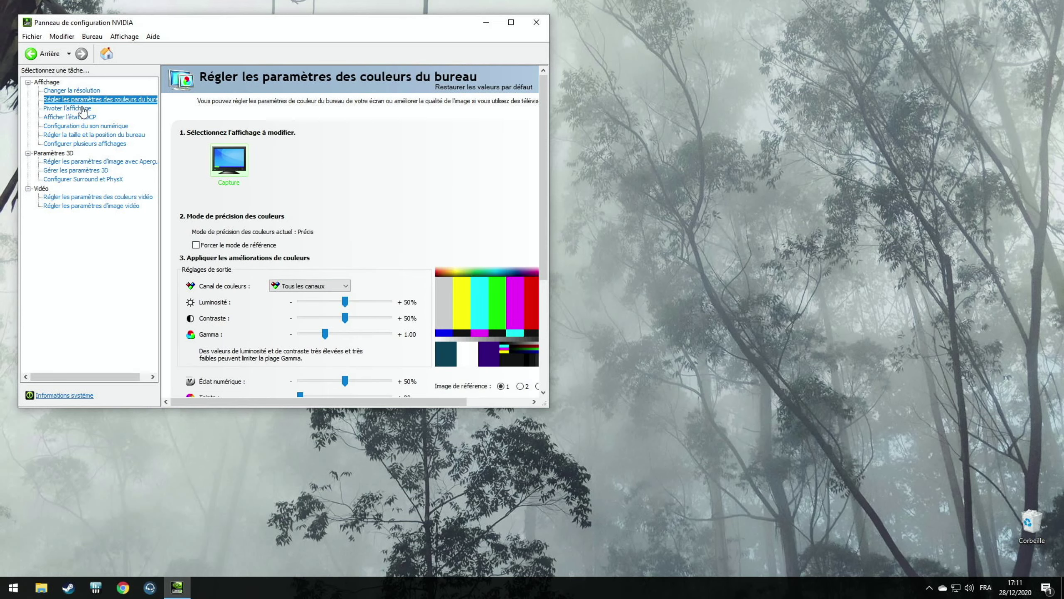
left_click(82, 161)
left_click(82, 170)
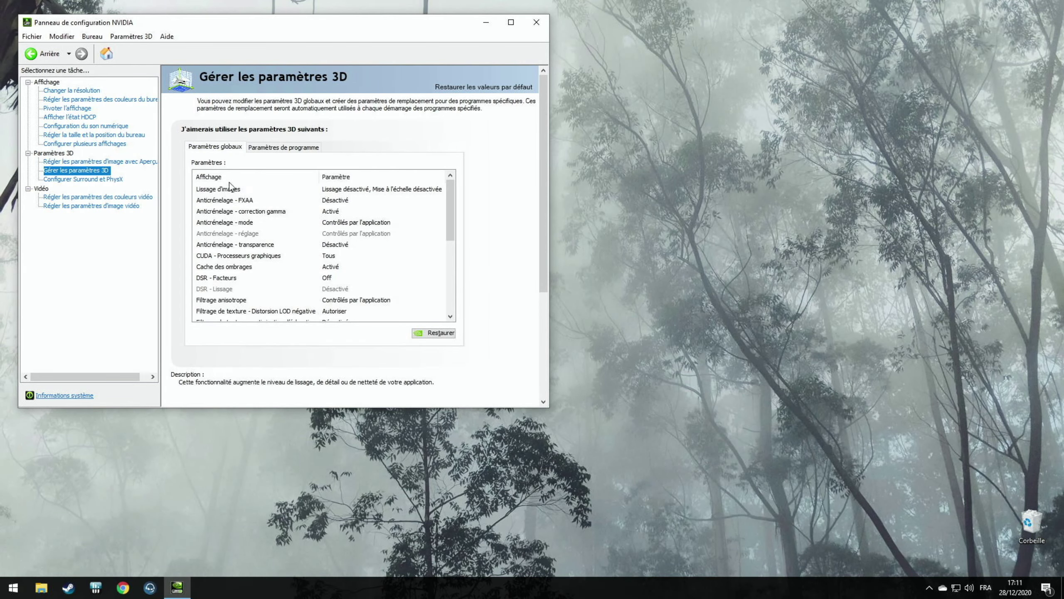
left_click(536, 21)
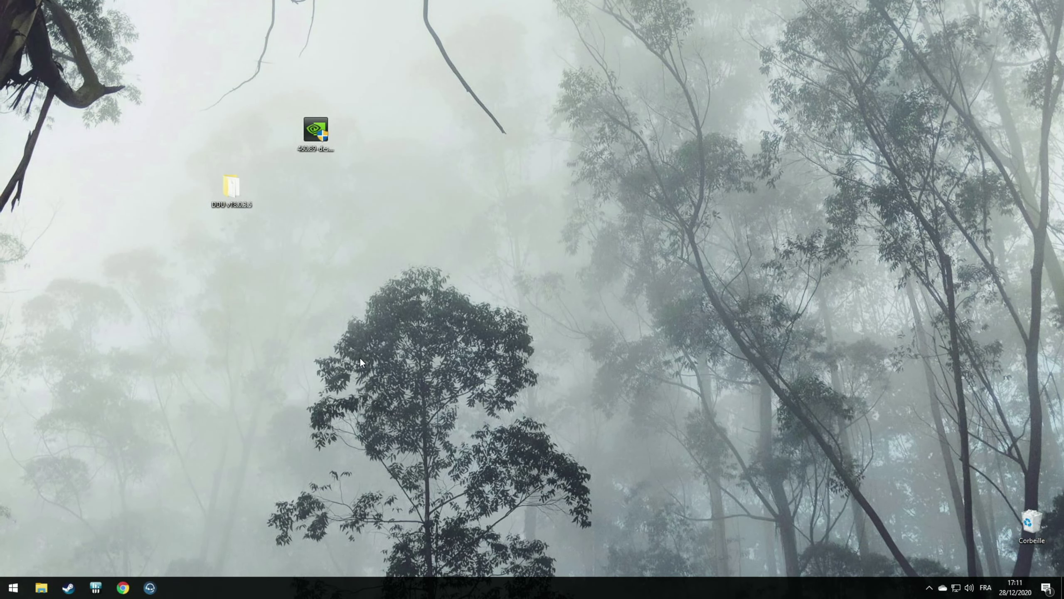